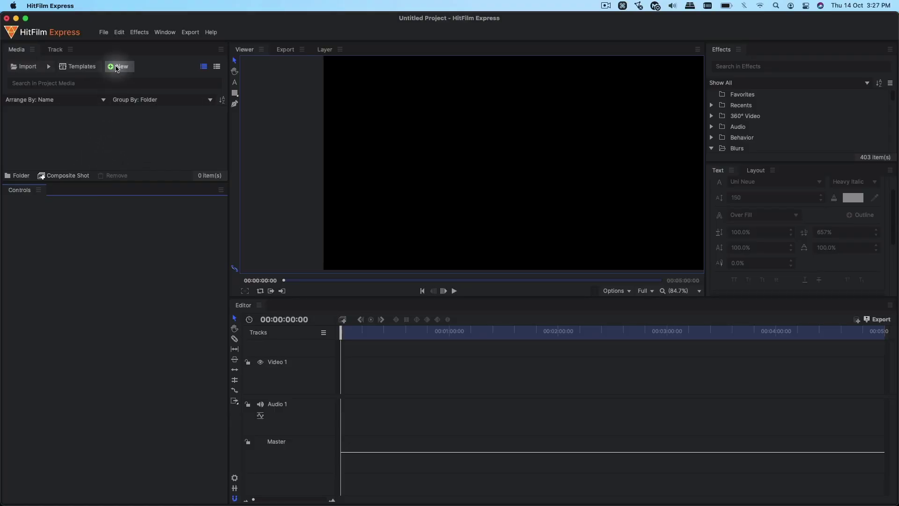
Create a composite shot named main with a duration of 10 seconds at 1080p Full HD, 30 fps.
left_click(118, 68)
left_click(122, 90)
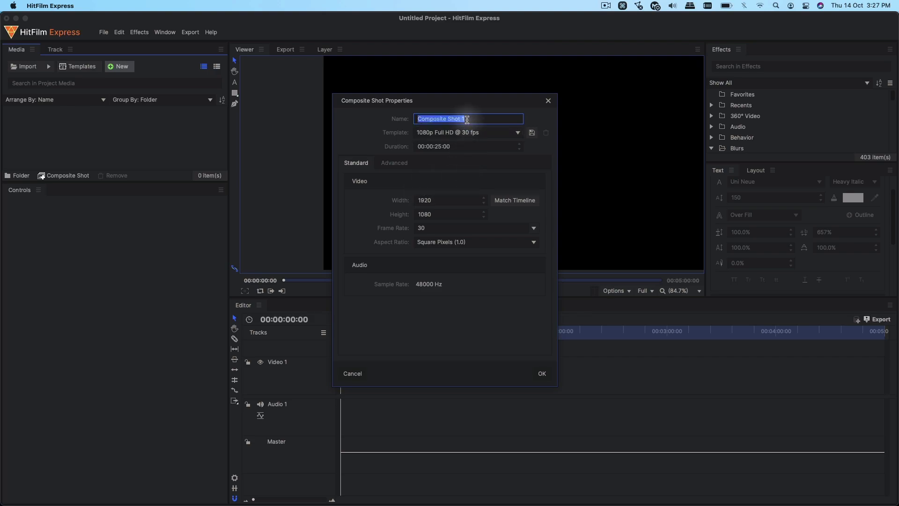
type("main")
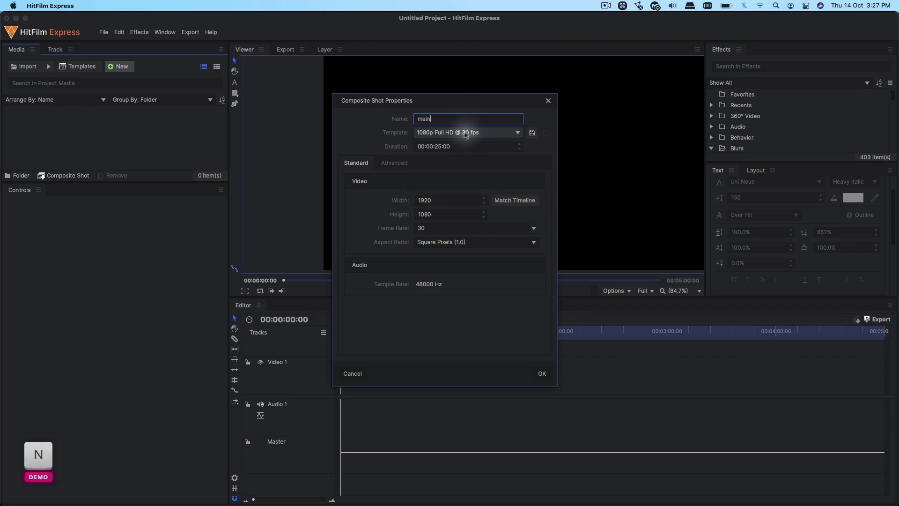
double_click(438, 146)
type("10")
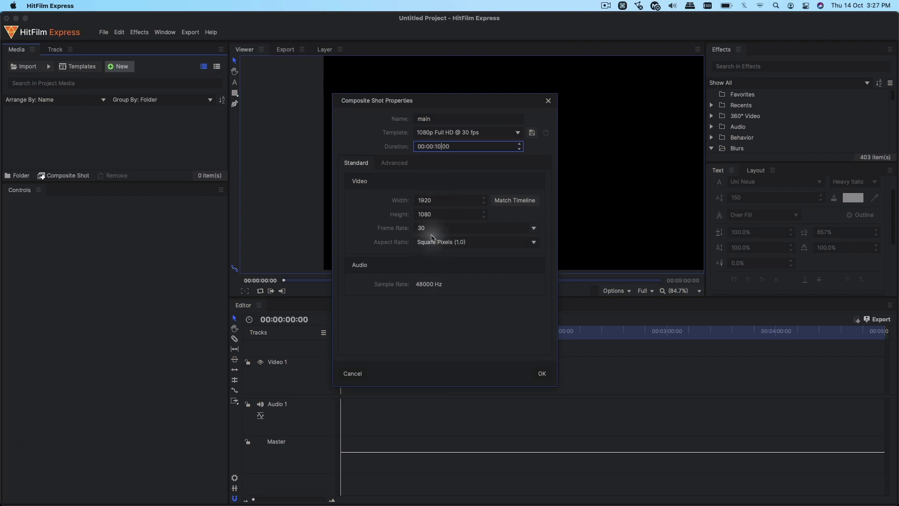
left_click(541, 374)
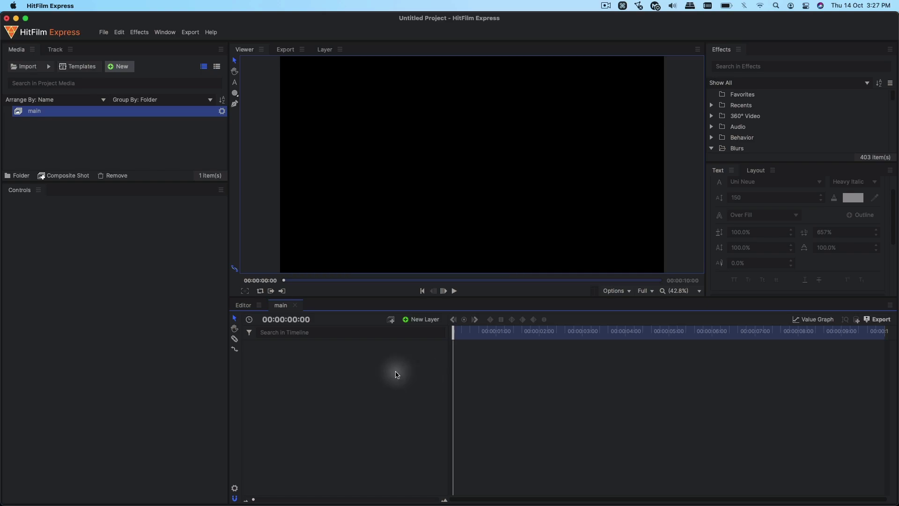
Add a dark navy 1920 × 1080 plane layer named BG to the main composite shot.
left_click(418, 330)
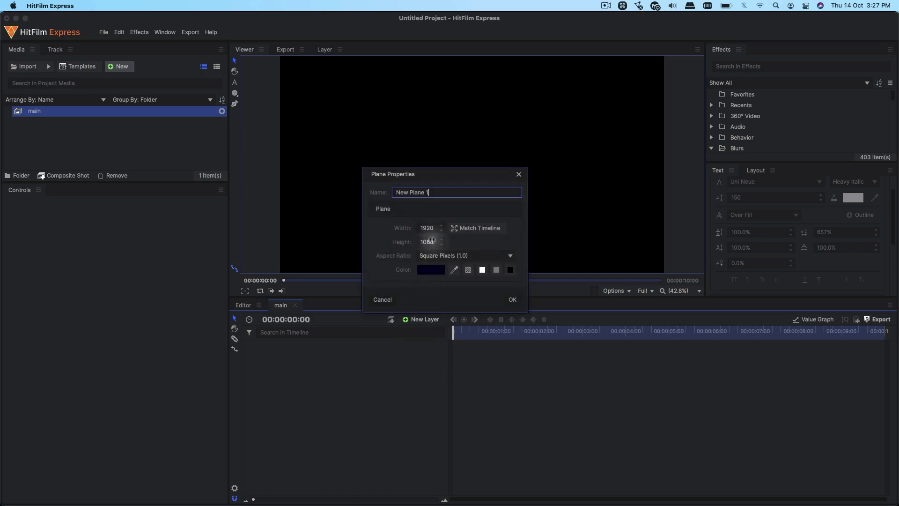
type("BG")
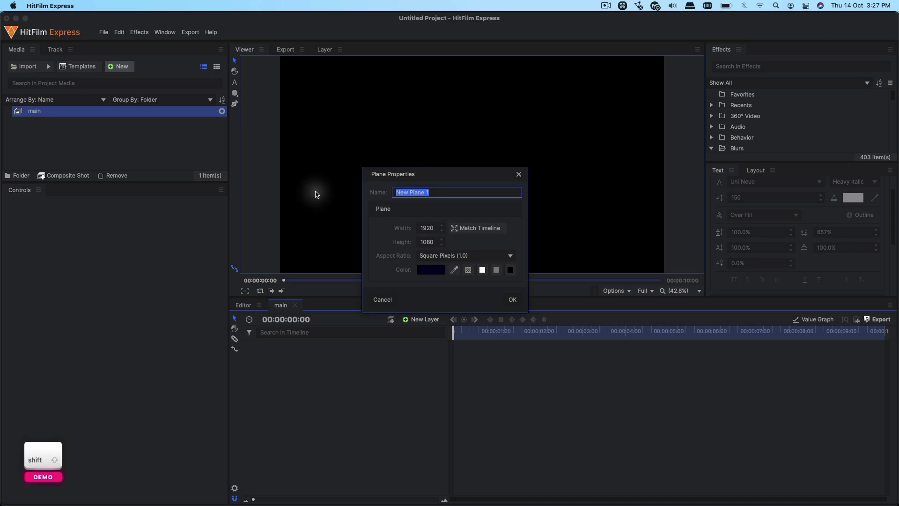
left_click(511, 302)
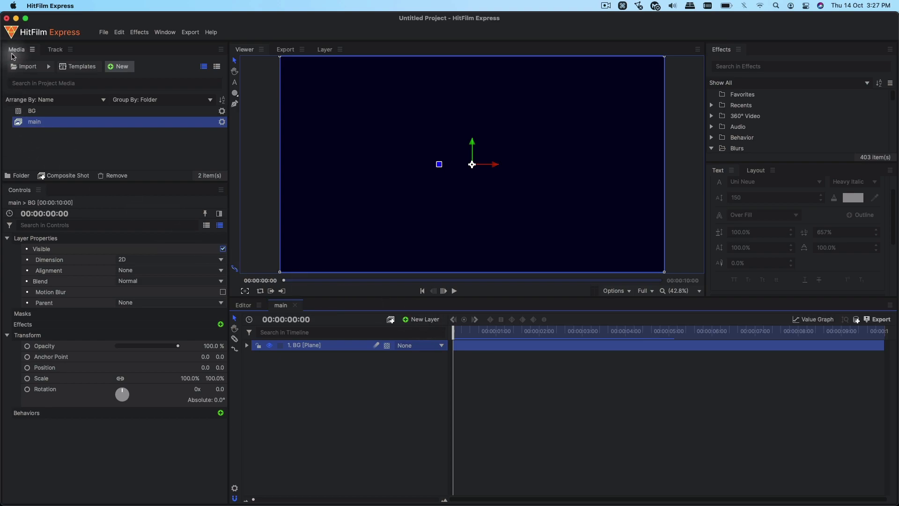
Duplicate the BG plane layer in the timeline and rename the upper copy as shape.
left_click(44, 110)
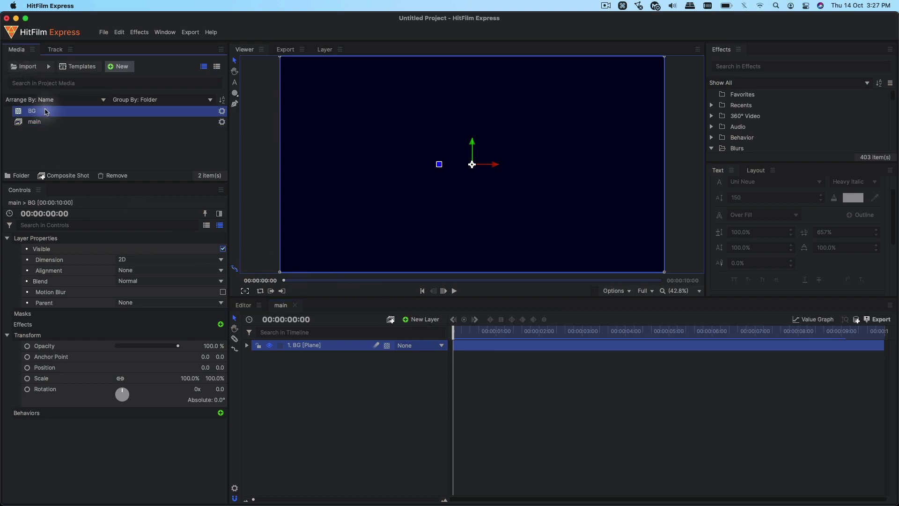
key("super+d")
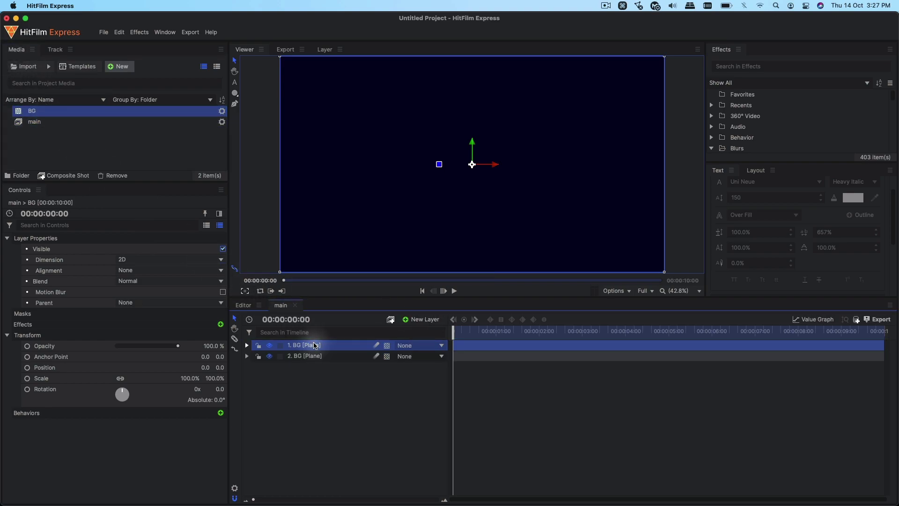
double_click(314, 346)
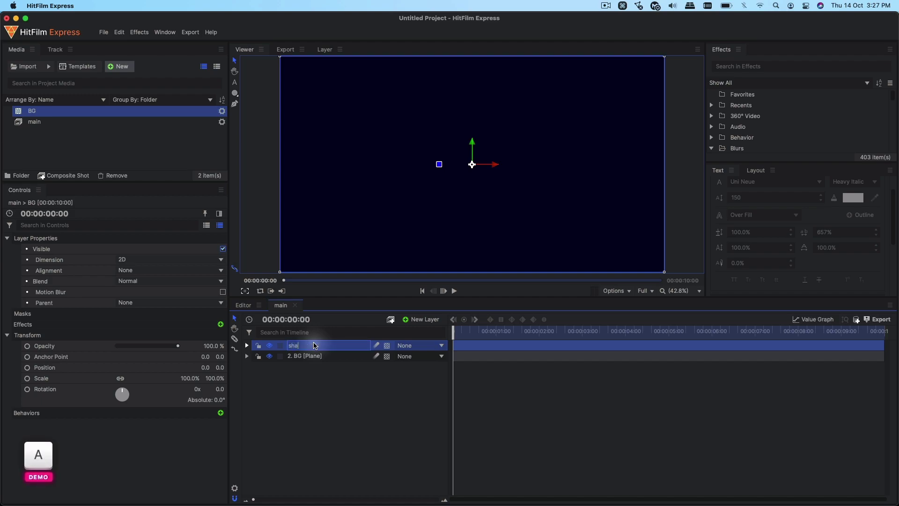
type("shape")
key("Return")
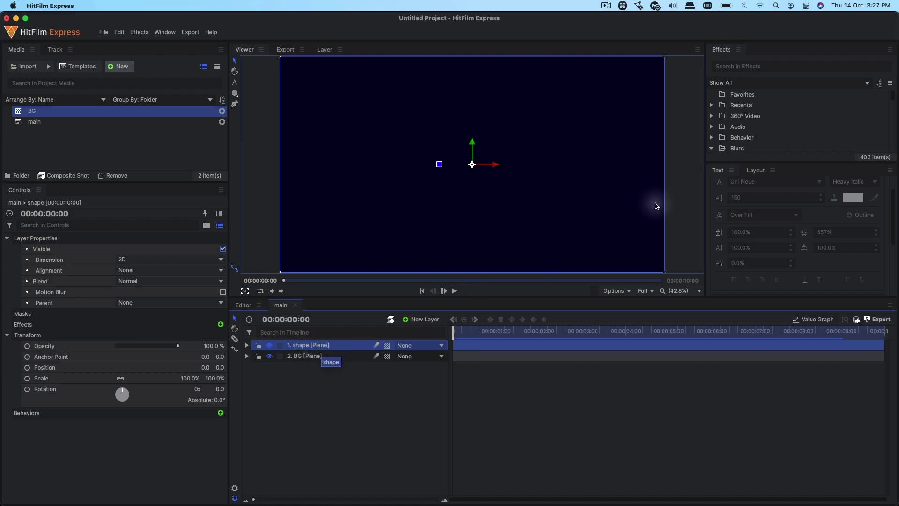
Find the Fill Color effect and apply it to the shape layer.
left_click(748, 67)
type("fi")
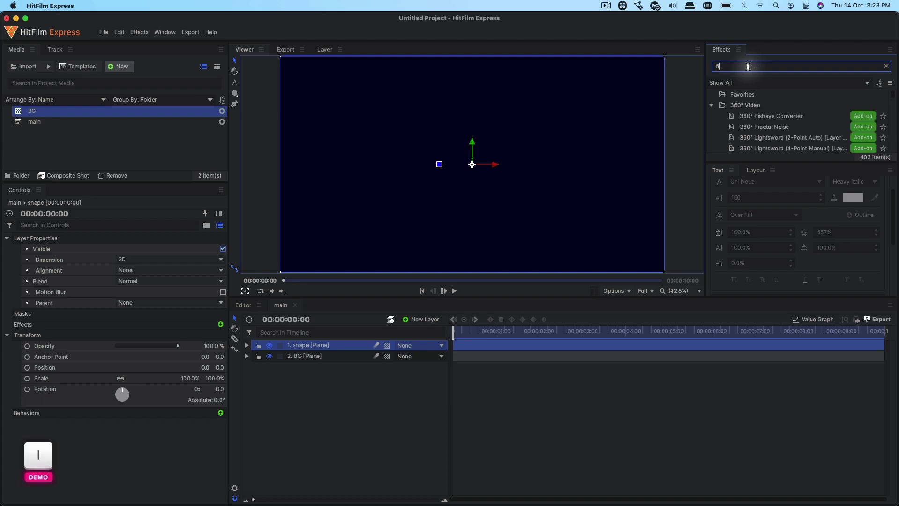
type("ll")
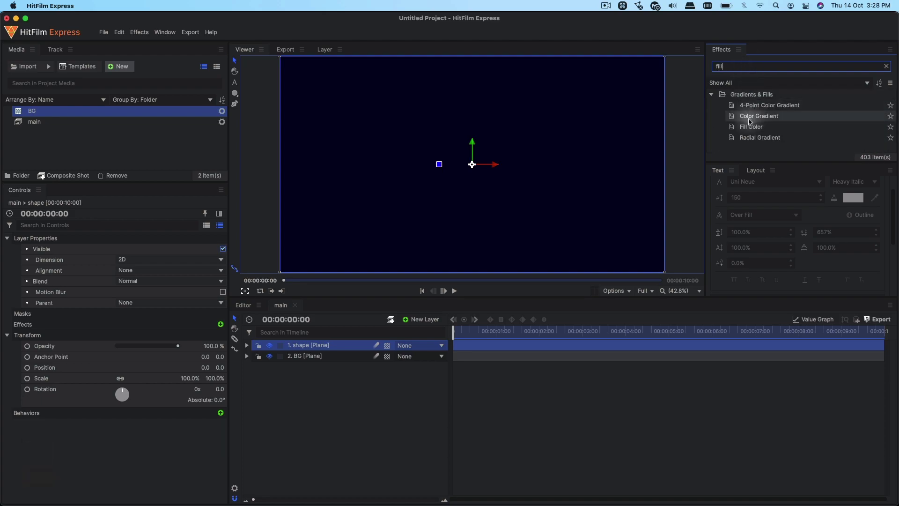
left_click_drag(751, 127, 473, 159)
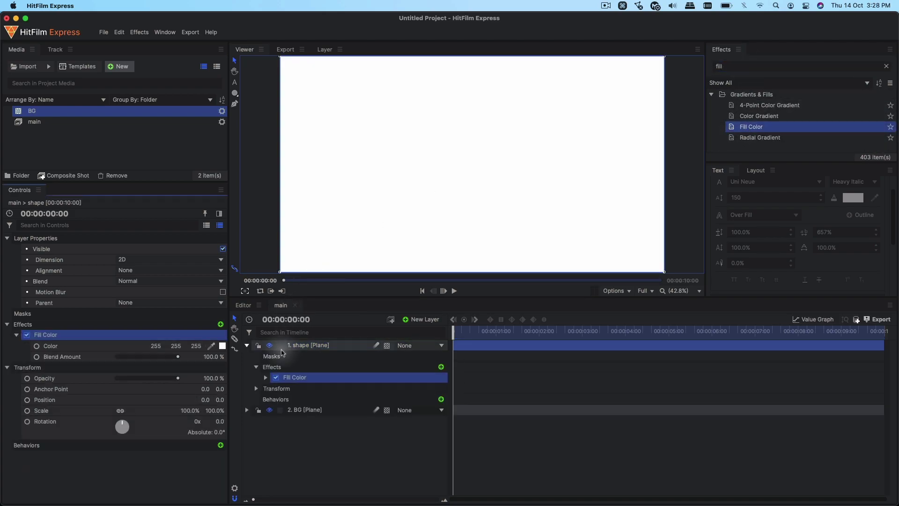
Set the shape layer's Fill Color to orange (255, 143, 5).
left_click(265, 377)
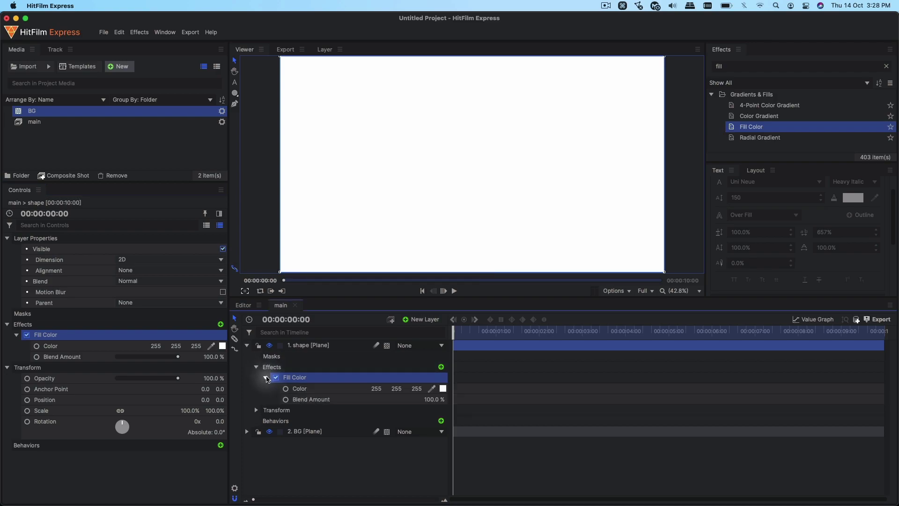
left_click(442, 388)
left_click_drag(88, 351, 109, 229)
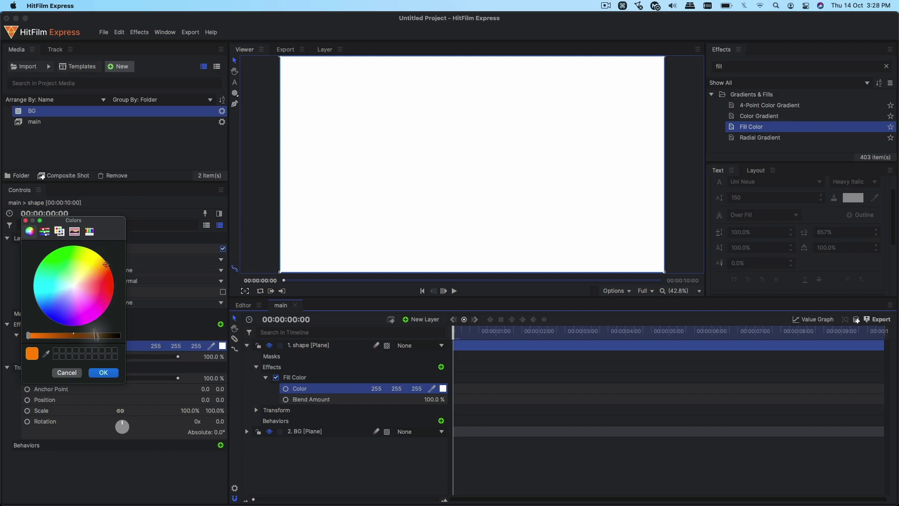
left_click(103, 372)
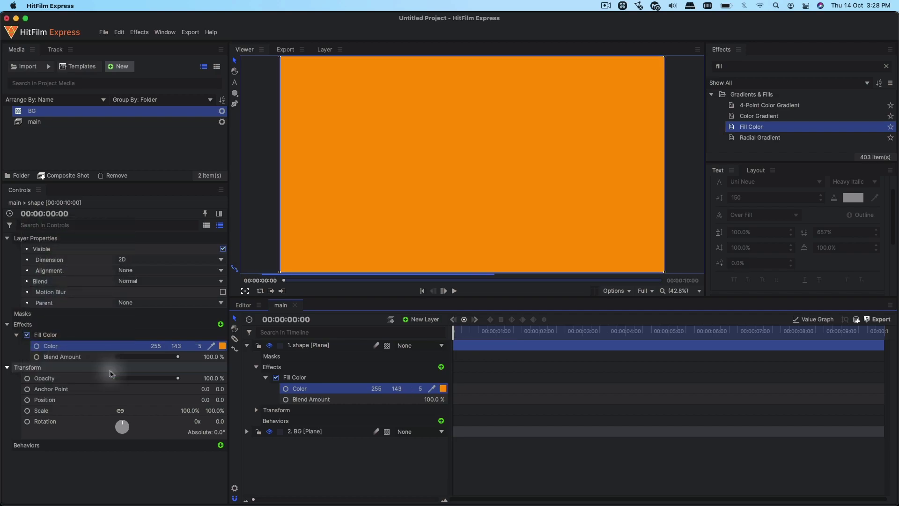
Draw a small circular ellipse mask on the shape layer in the frame's upper-left area and reshape its points into a wide, flattened blob.
left_click(299, 348)
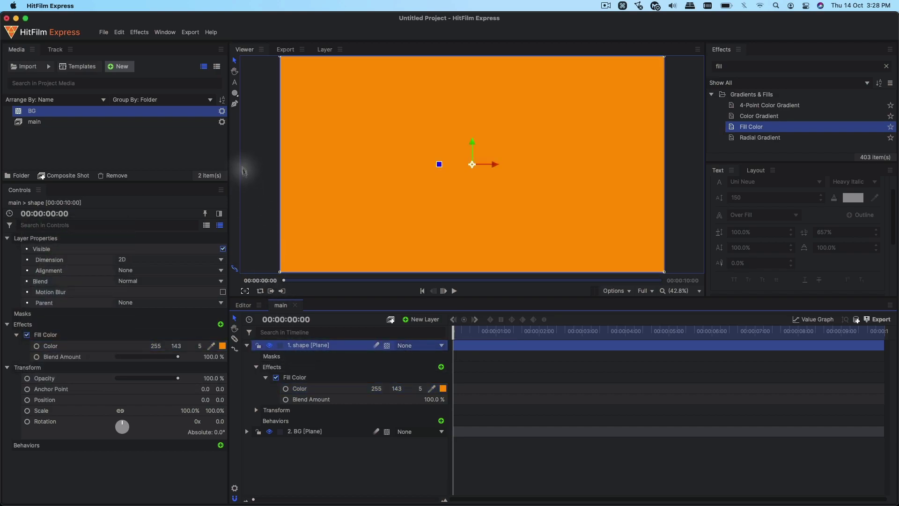
left_click(235, 93)
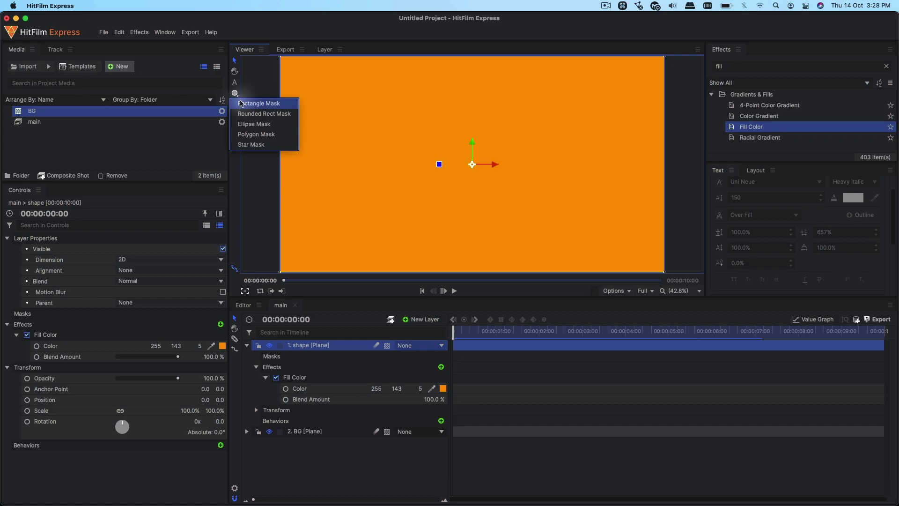
left_click(249, 125)
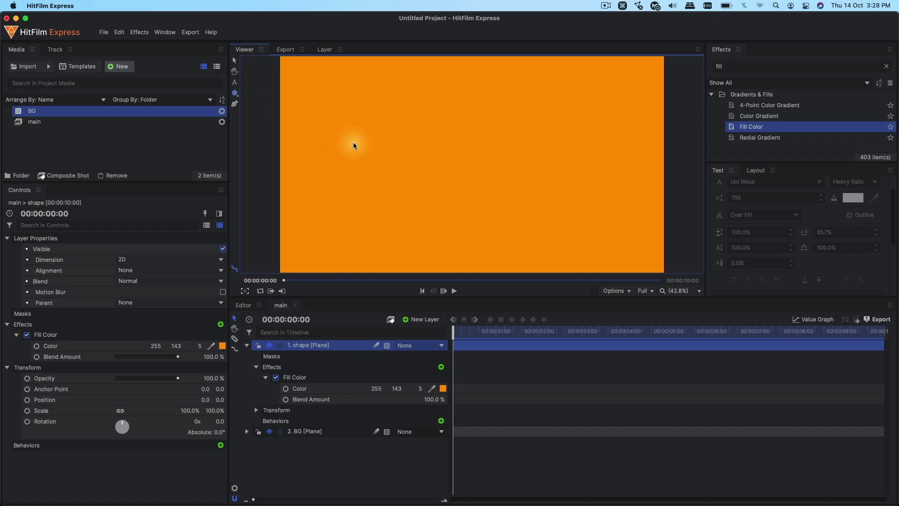
key("minus")
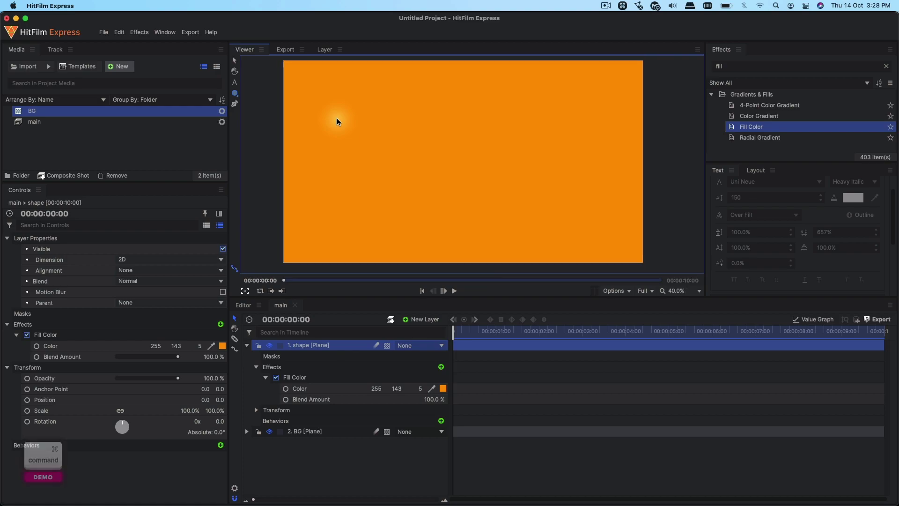
left_click_drag(312, 109, 344, 140)
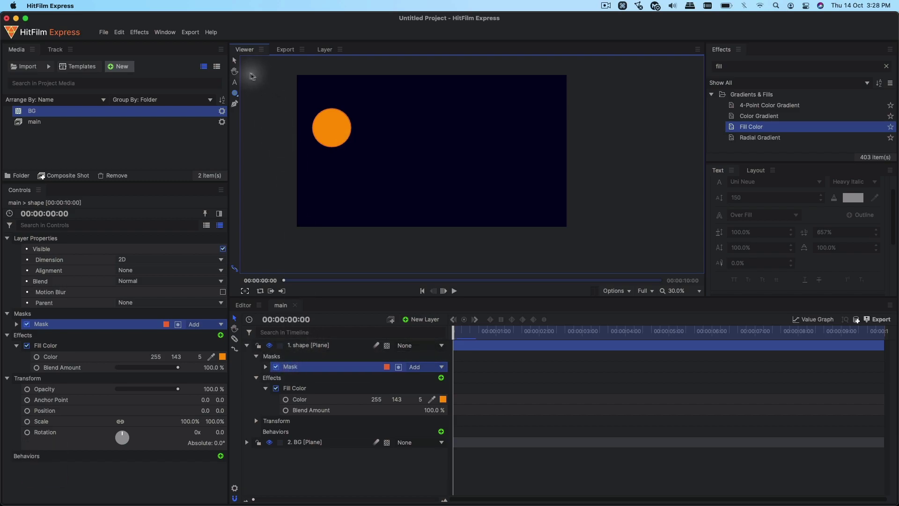
left_click(235, 103)
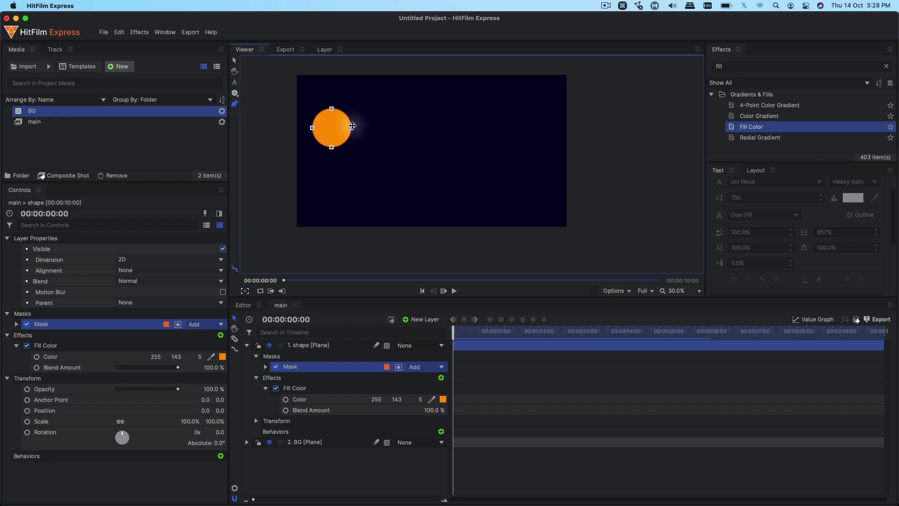
left_click_drag(352, 128, 355, 128)
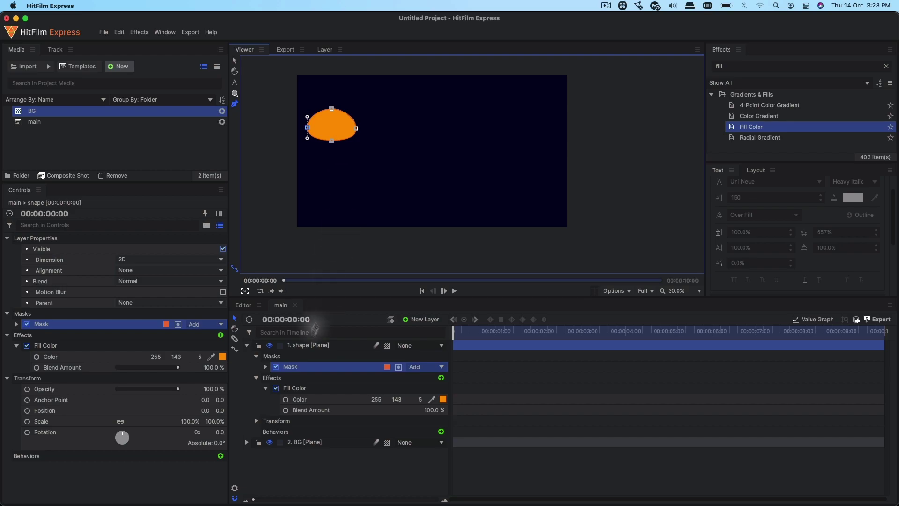
Duplicate the masked shape layer and collapse the original layer's properties.
left_click(305, 346)
key("super+d")
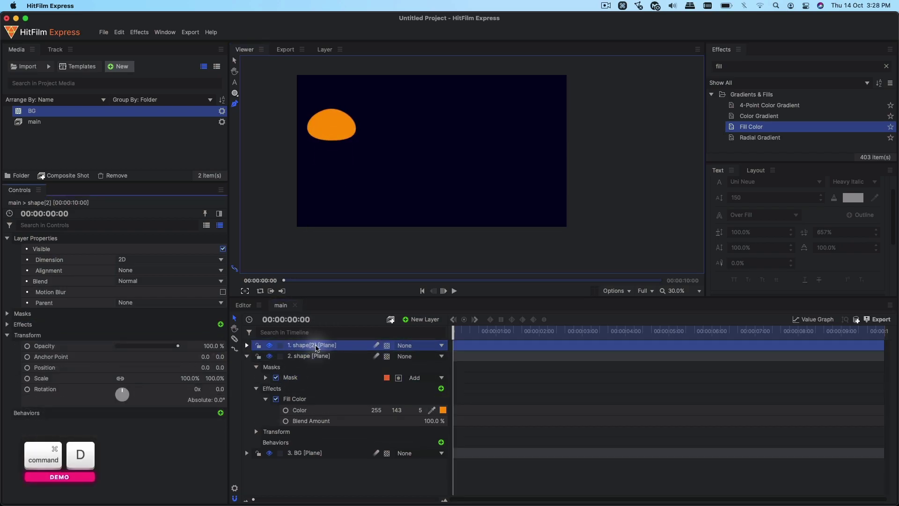
left_click(247, 356)
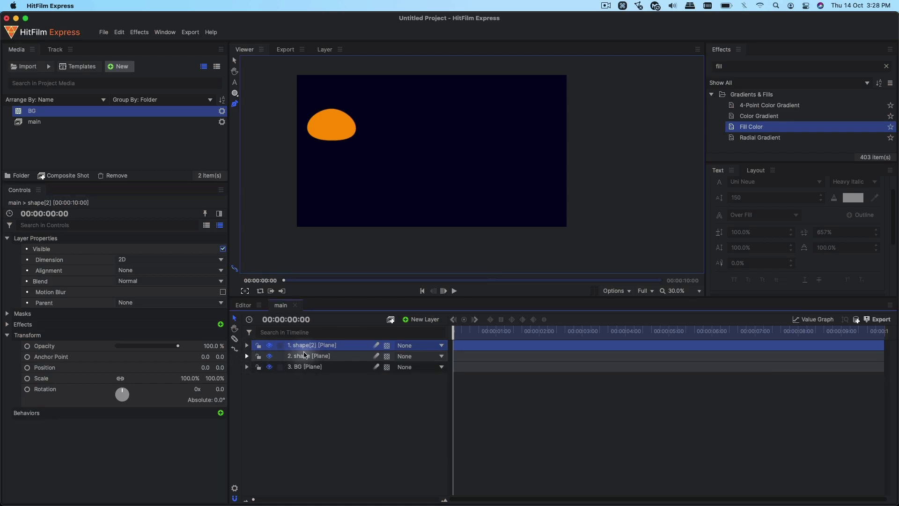
Set the duplicated shape layer's Fill Color to light green (141, 243, 115).
left_click(246, 346)
left_click(257, 367)
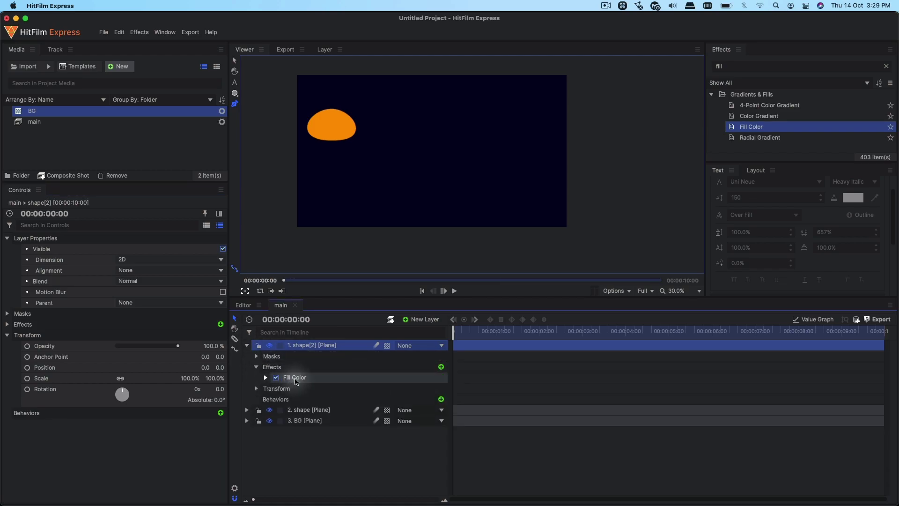
left_click(295, 378)
left_click(266, 378)
left_click(442, 388)
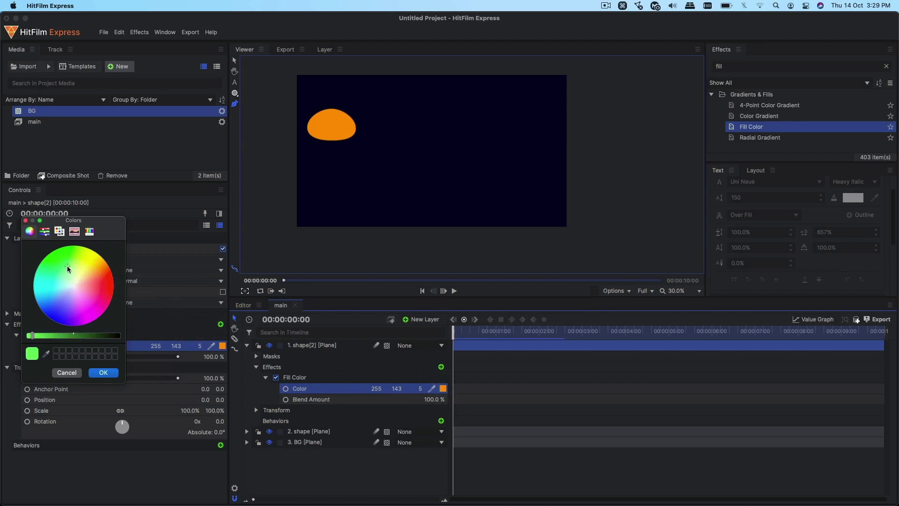
left_click(103, 372)
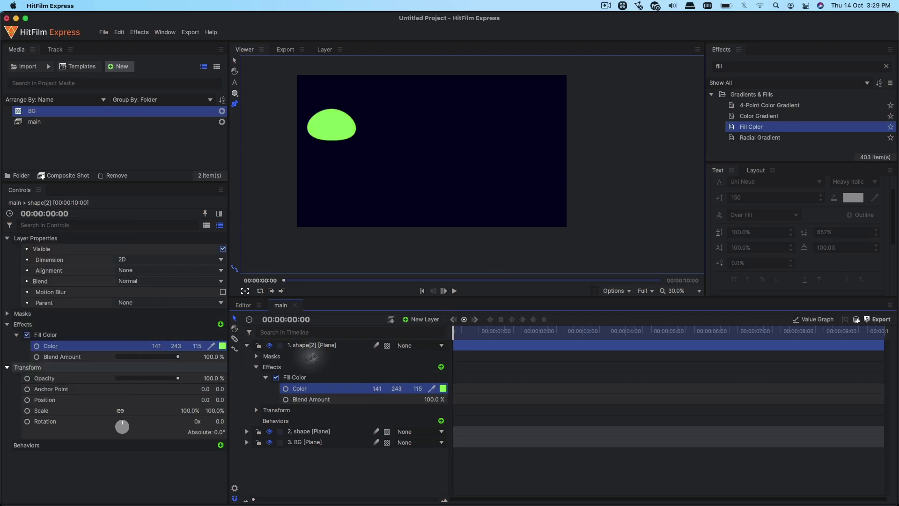
Shrink the green layer's mask and move it to overlap the lower-right edge of the orange blob.
left_click(256, 367)
left_click(256, 356)
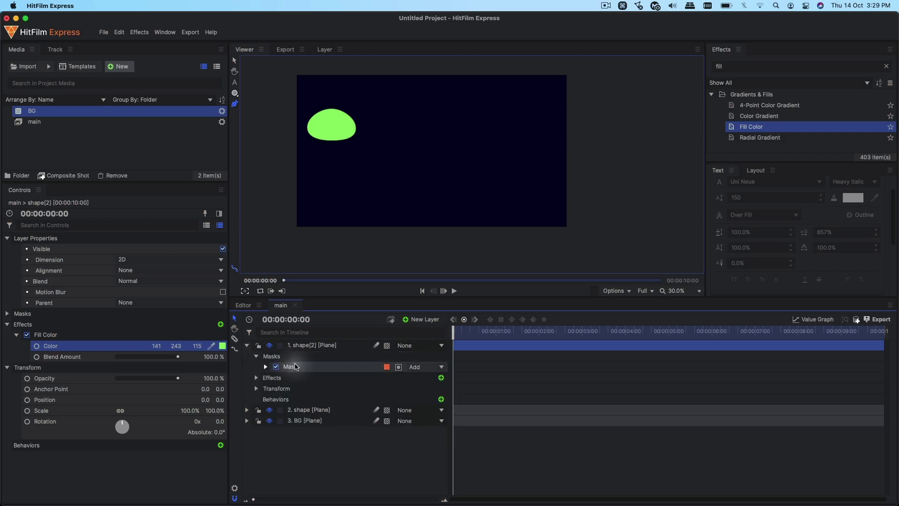
left_click(295, 367)
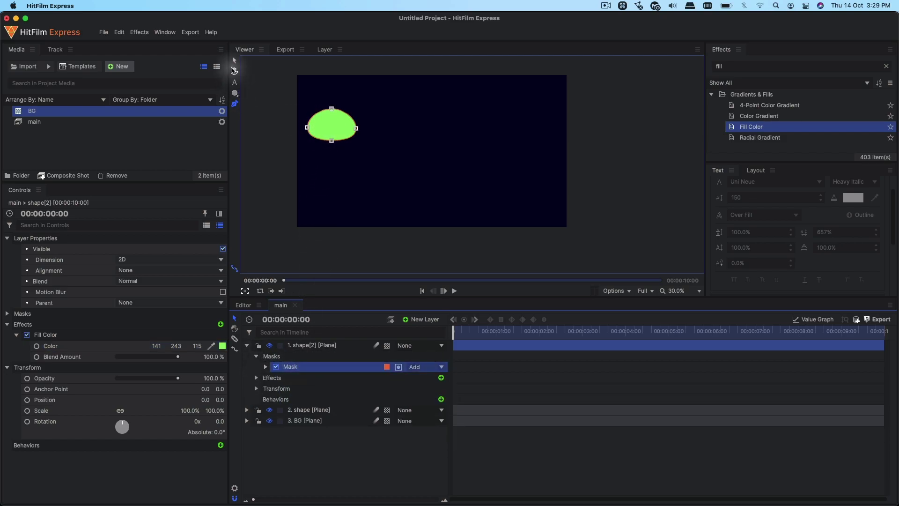
mouse_move(341, 127)
left_mouse_down()
mouse_move(364, 139)
mouse_move(334, 143)
left_mouse_up()
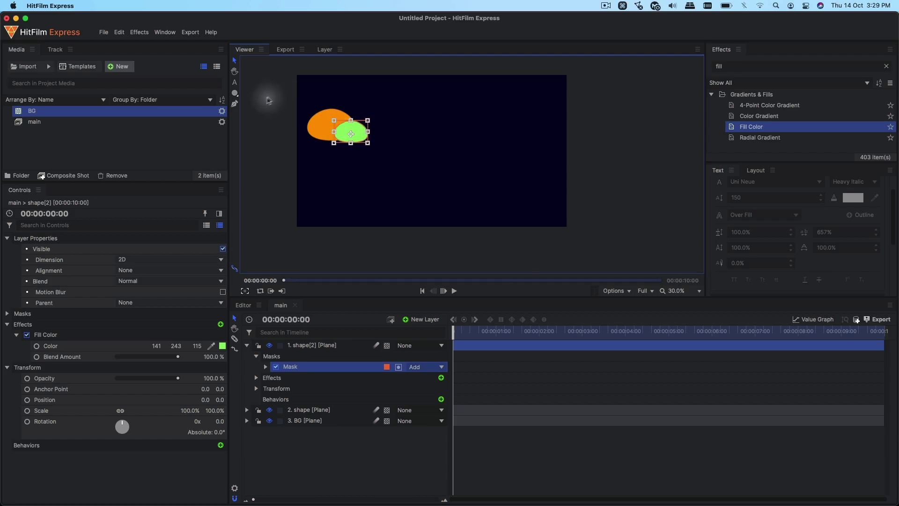
Reshape the green mask's points into a taller irregular blob and collapse the layer's properties.
left_click(234, 103)
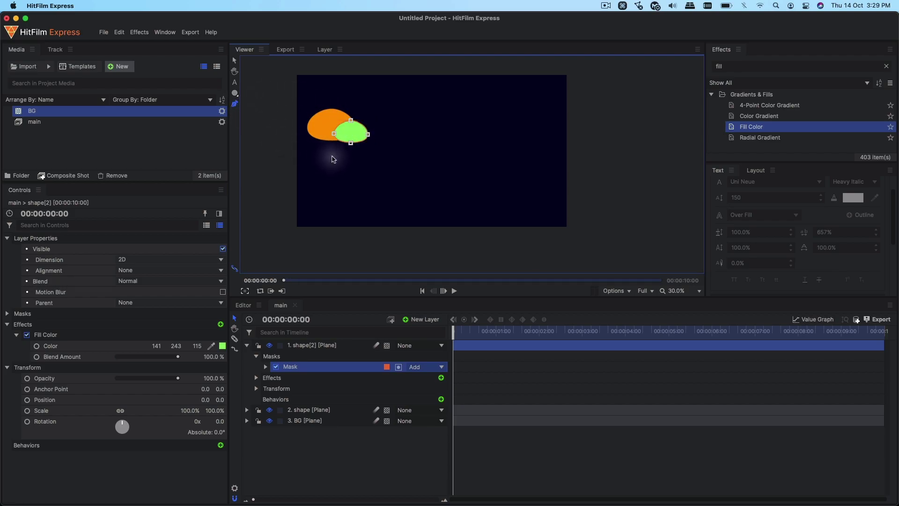
left_click(368, 127)
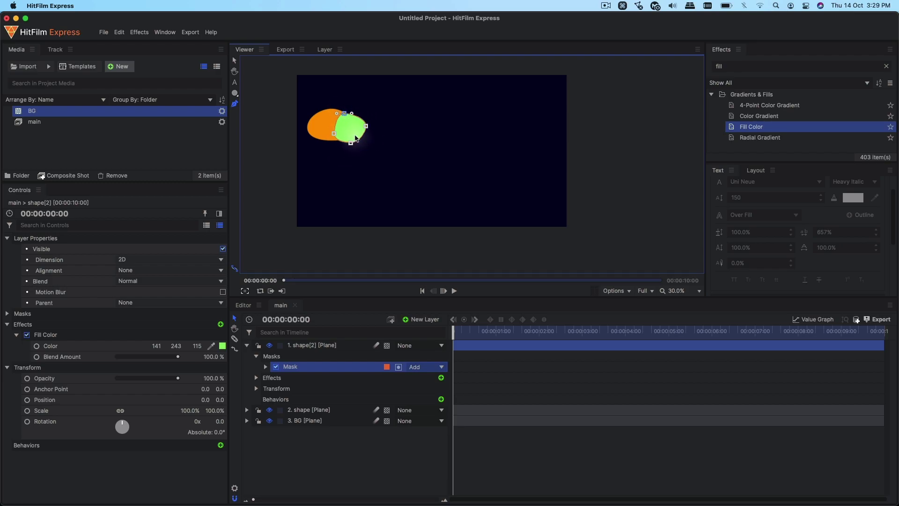
left_click(247, 345)
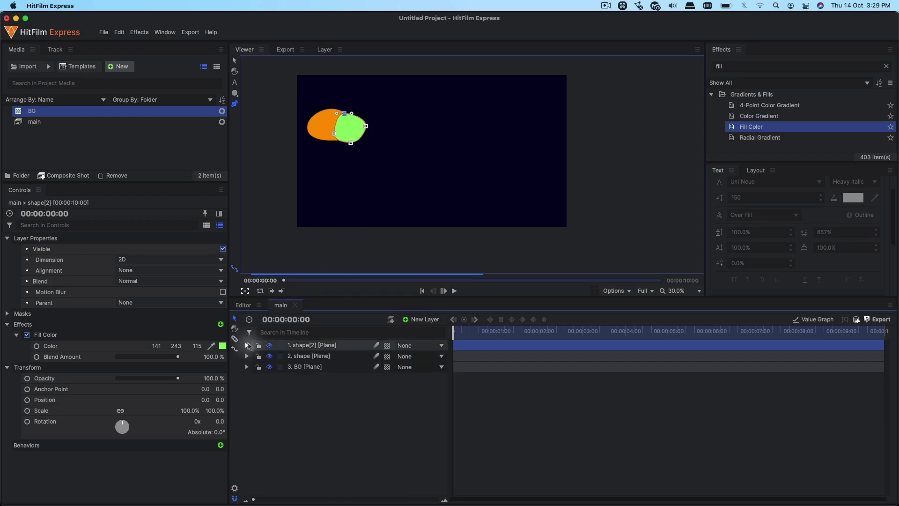
Duplicate both shape layers together and filter the timeline by "mask".
left_click(300, 356, "shift")
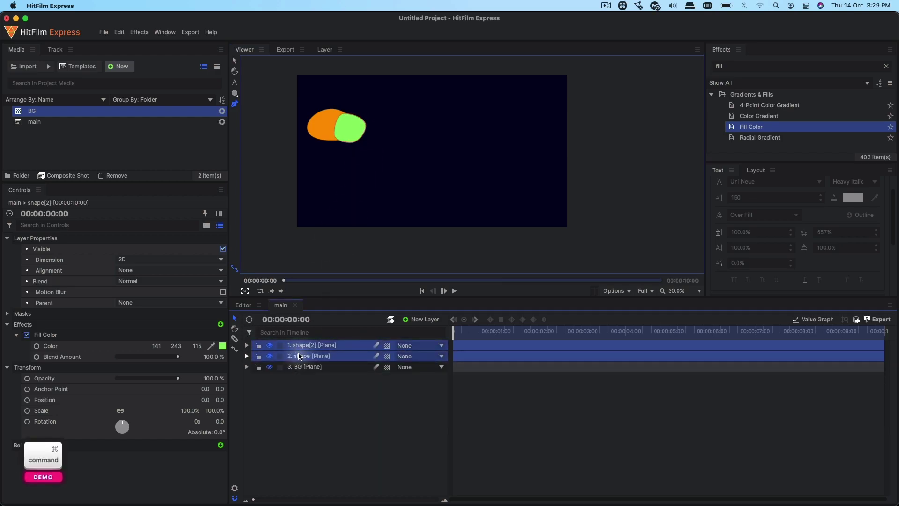
key("super+d")
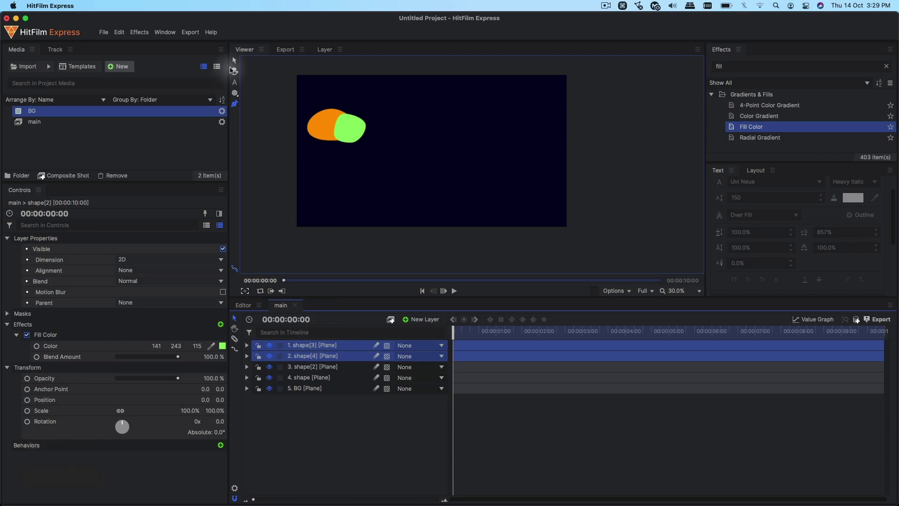
left_click(298, 345)
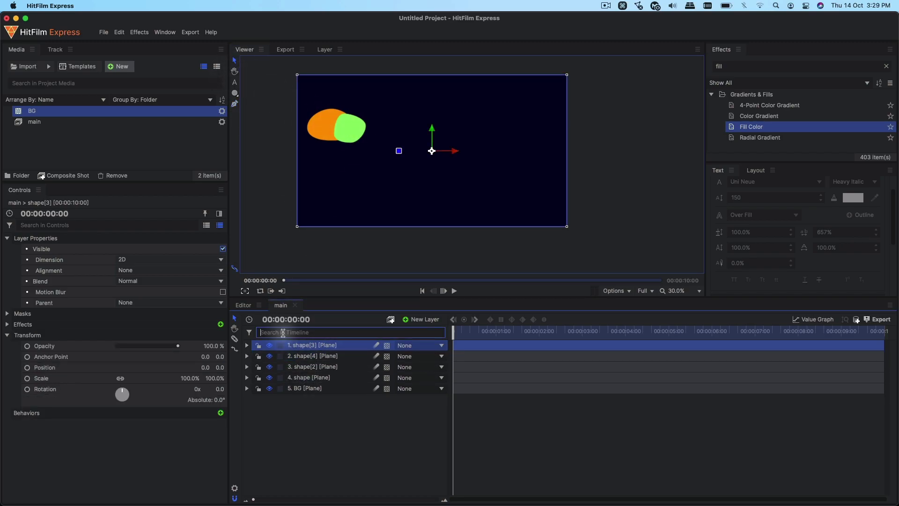
type("mask")
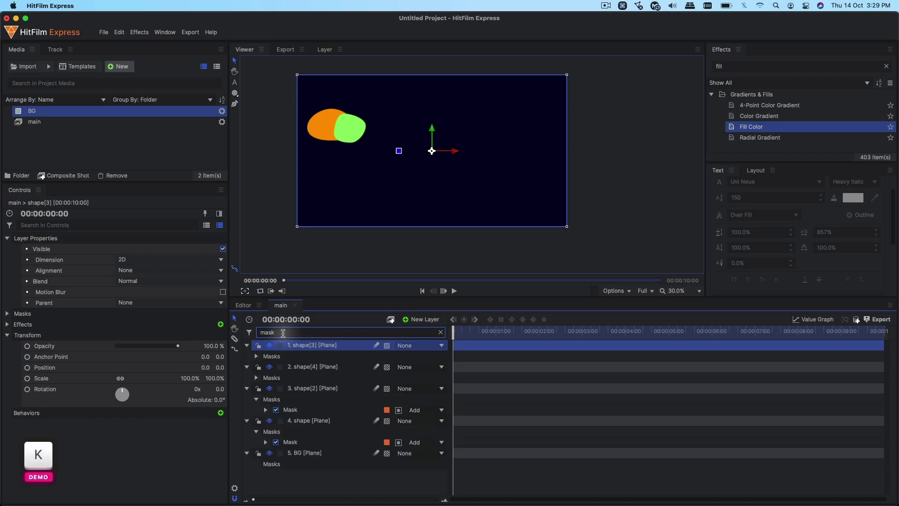
Move the duplicated green and orange masks below the original blobs, with orange overlapping the green blob's right edge.
left_click(256, 356)
left_click(295, 368)
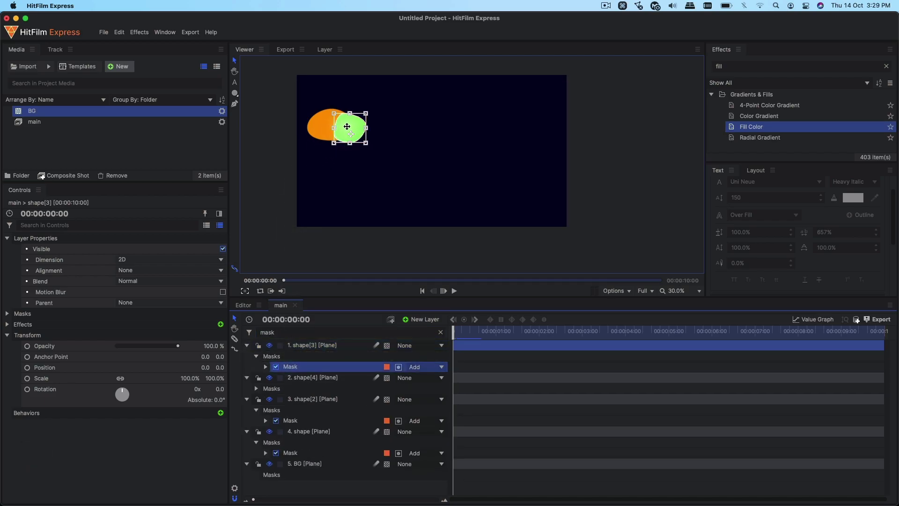
left_click_drag(342, 129, 330, 160)
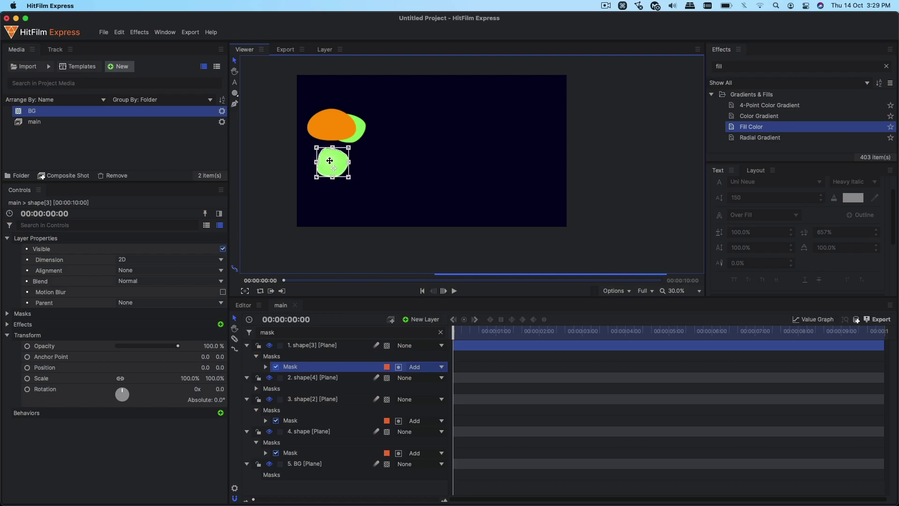
left_click(256, 389)
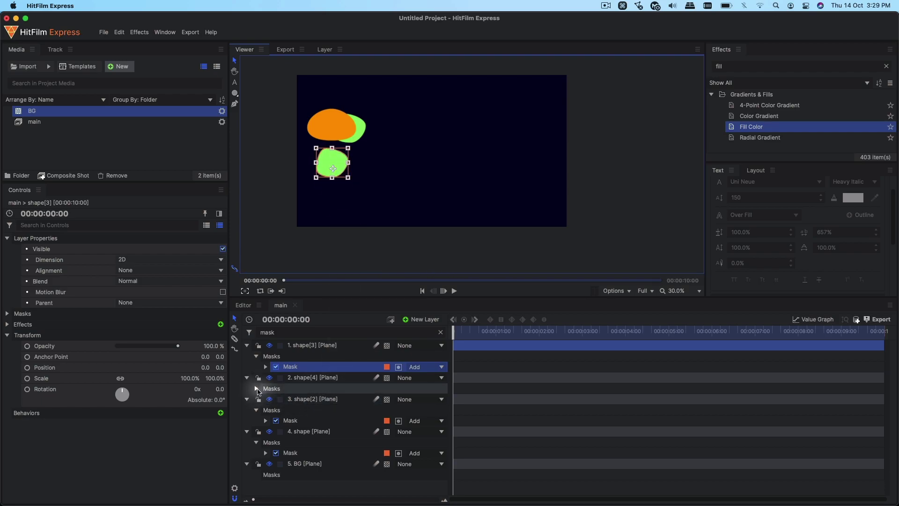
left_click(290, 399)
left_click_drag(321, 126, 351, 172)
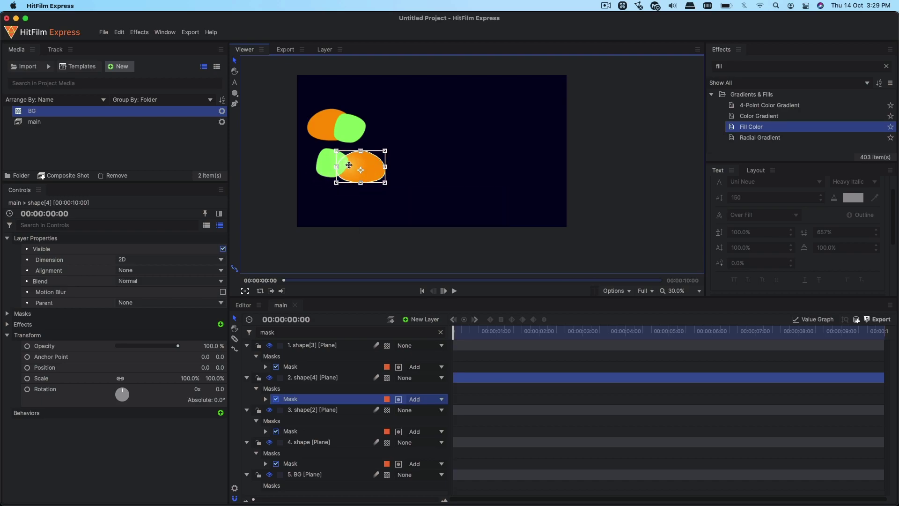
Reshape the lower orange mask's points into an irregular blob and enlarge the mask.
left_click(235, 103)
left_click_drag(387, 170, 361, 194)
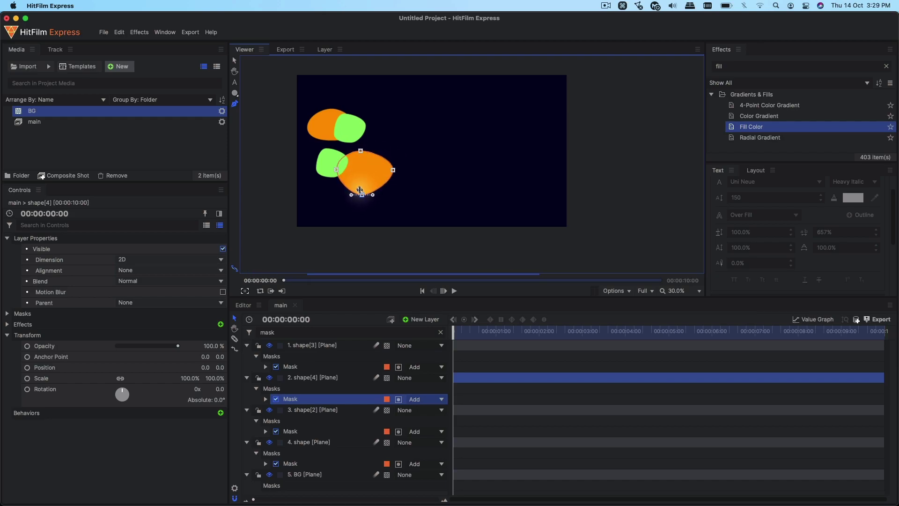
left_click(235, 60)
left_click_drag(399, 147, 400, 145)
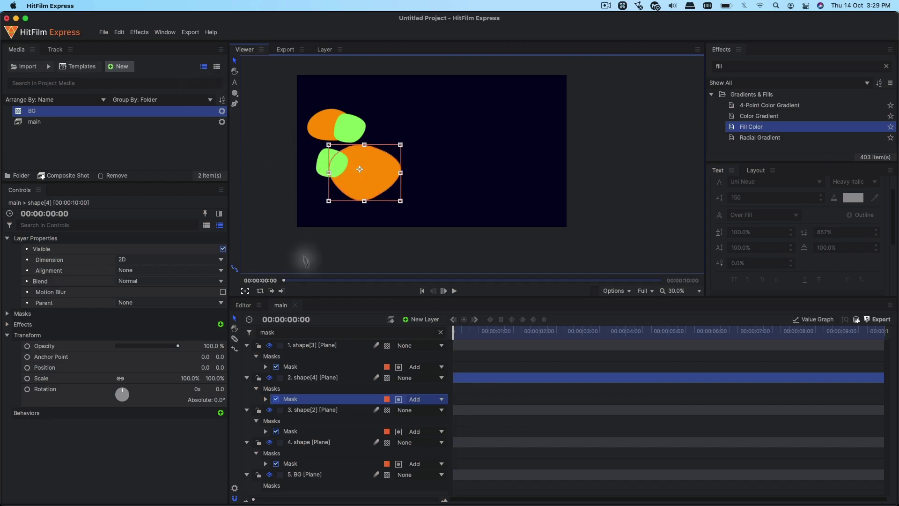
Enlarge the lower green mask and reshape its points into a wider, flatter blob overlapping the large orange one.
left_click(283, 366)
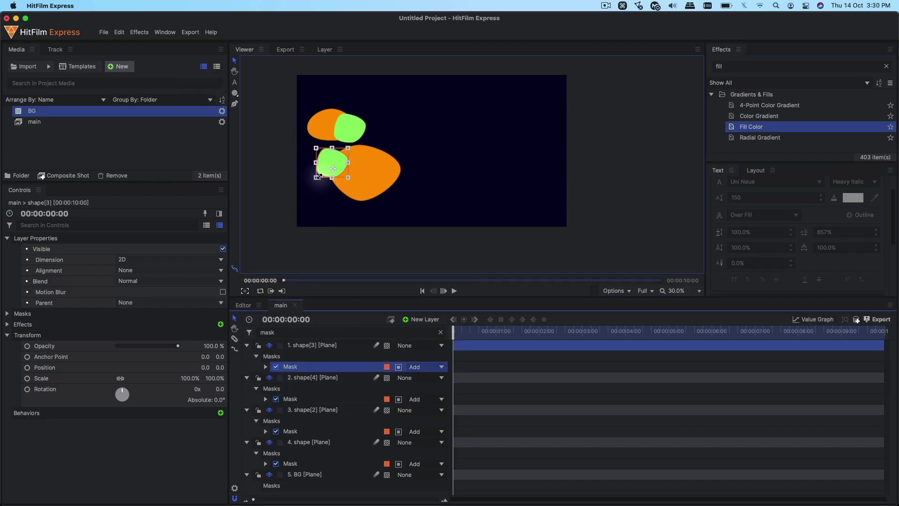
mouse_move(316, 177)
left_mouse_down()
mouse_move(317, 188)
mouse_move(315, 178)
left_mouse_up()
left_click(235, 103)
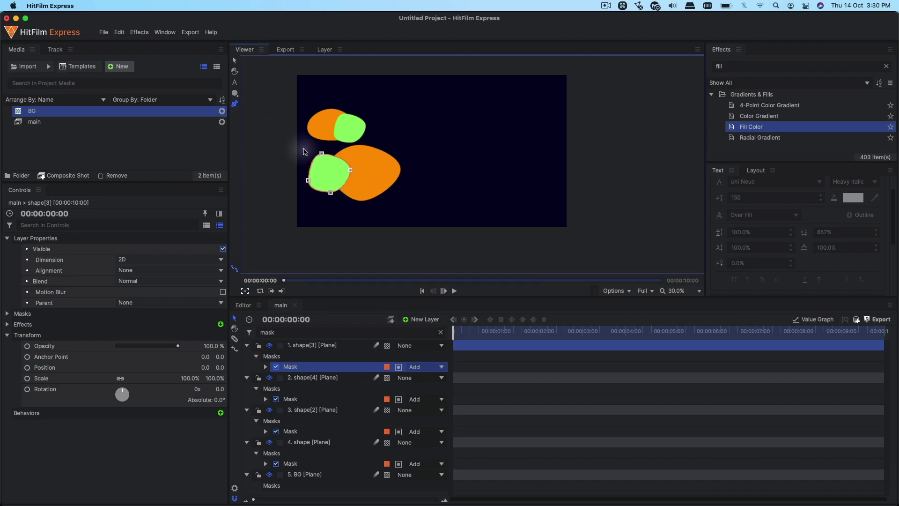
left_click(357, 170)
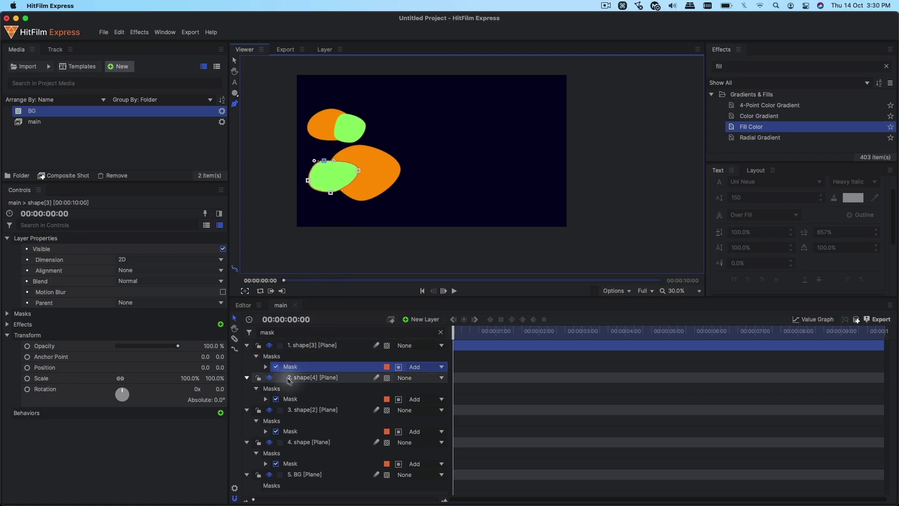
Filter the timeline by "fill" and set the lower green blob's Fill Color to blue (50, 70, 239).
left_click(379, 332)
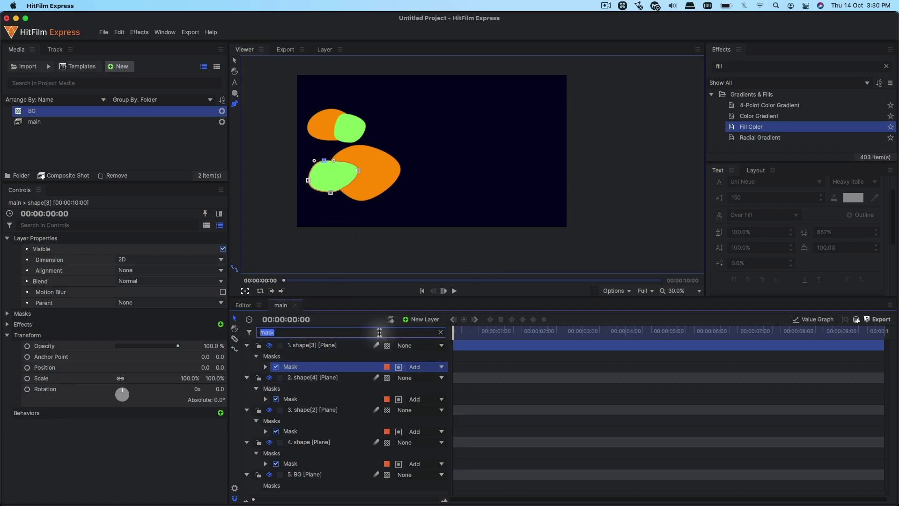
type("fill")
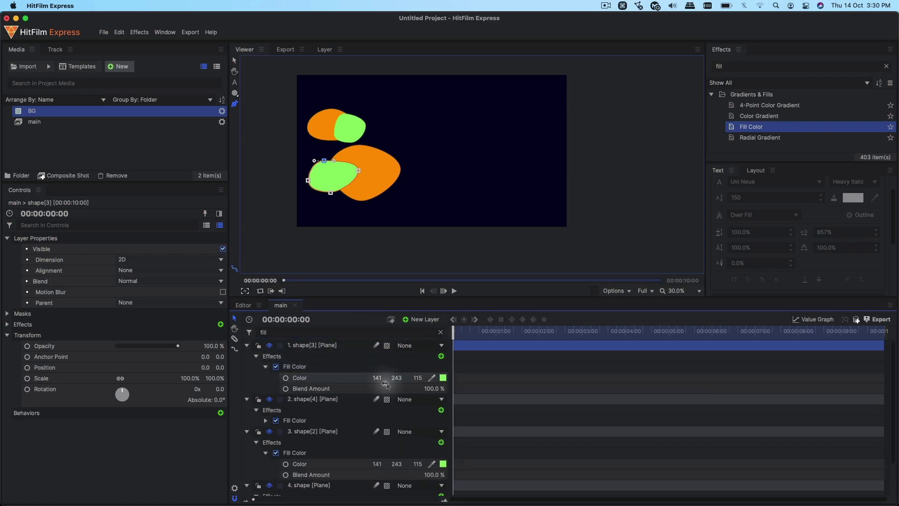
left_click(443, 377)
left_click(65, 300)
left_click(55, 314)
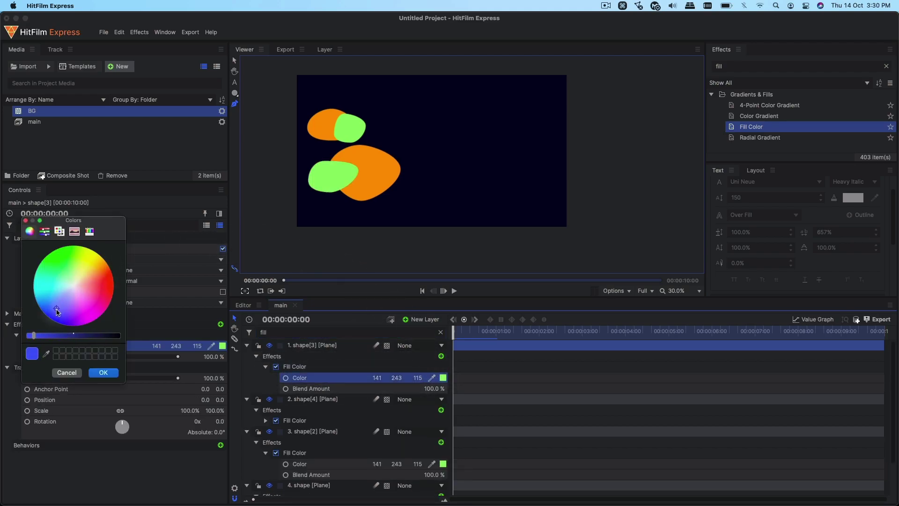
left_click(103, 372)
Set the large lower orange blob's Fill Color to purple (166, 15, 150).
left_click(266, 420)
left_click(443, 431)
left_click(92, 293)
left_click(94, 318)
left_click(61, 335)
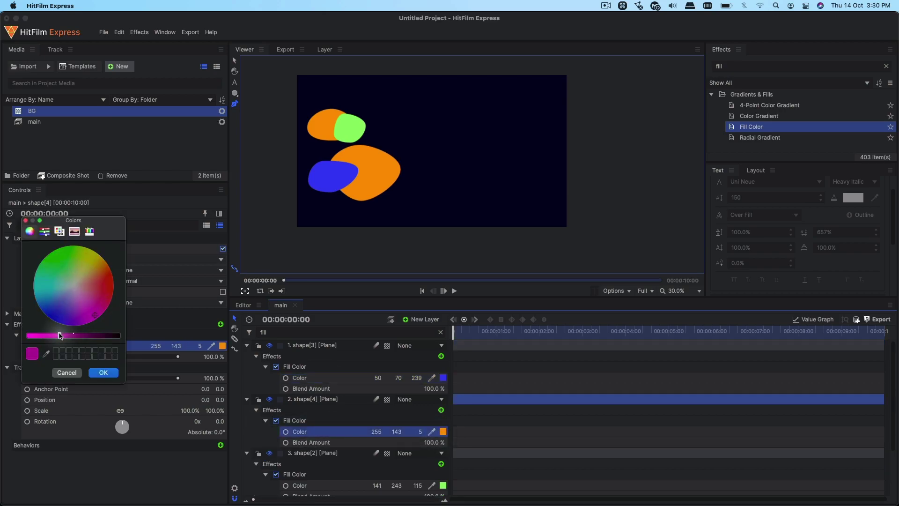
left_click(103, 372)
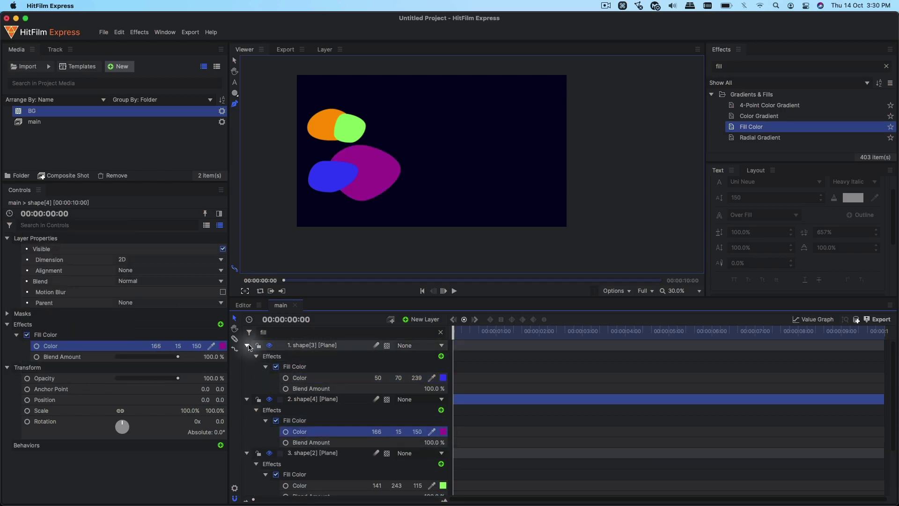
Collapse the shape layers, clear the timeline filter and duplicate the blue and purple layers.
left_click(247, 345)
left_click(247, 356)
left_click(247, 366)
left_click(246, 378)
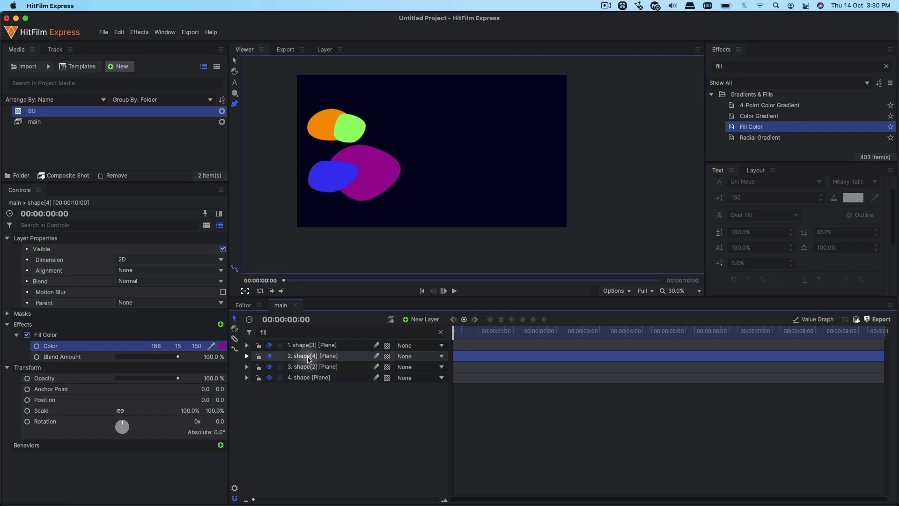
left_click(312, 345)
left_click(312, 356, "shift")
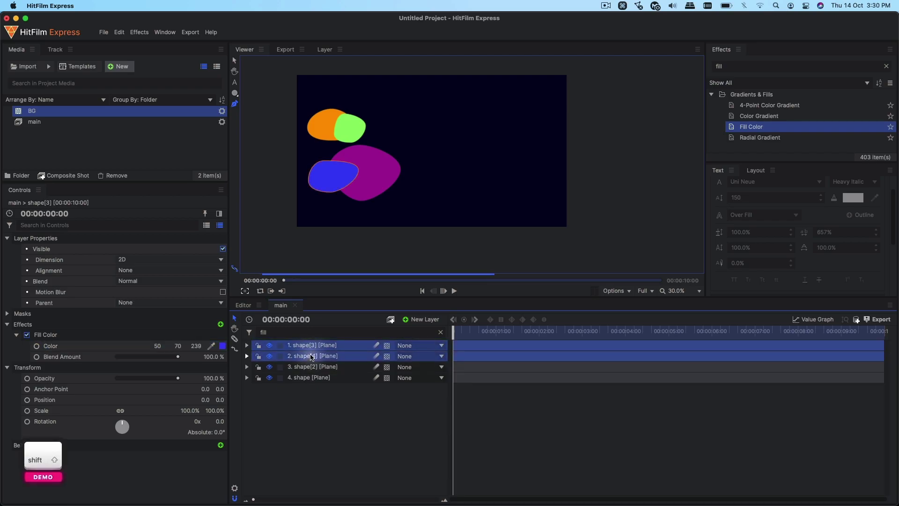
left_click(441, 333)
key("super+d")
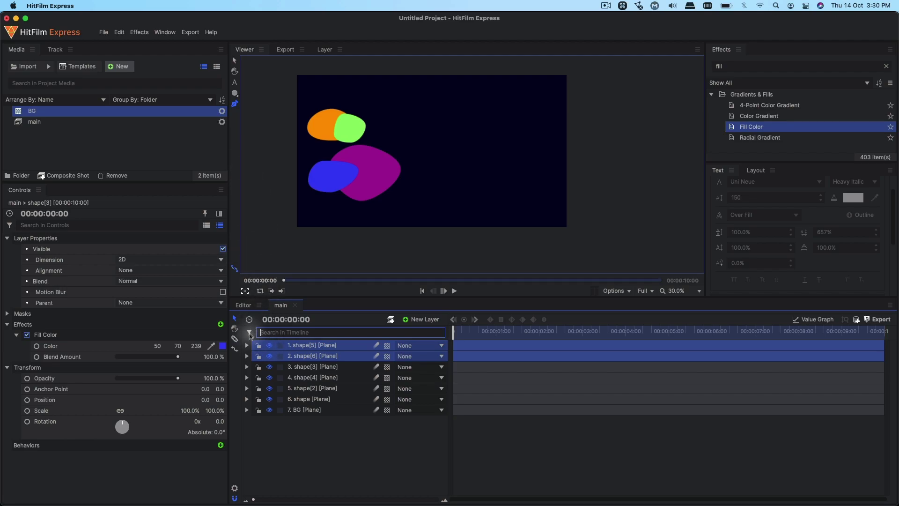
Filter the timeline by "mask", then move the duplicated blue mask right of the light green blob and shrink it.
type("mask")
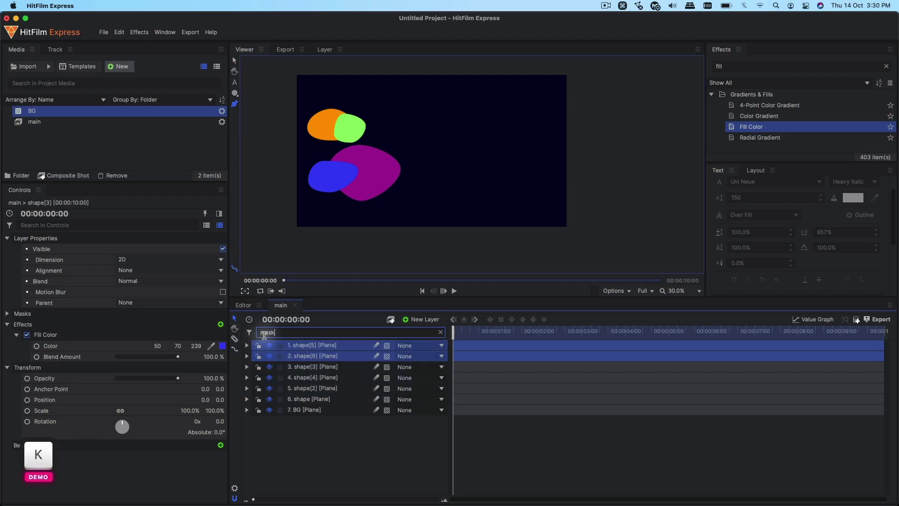
left_click(290, 367)
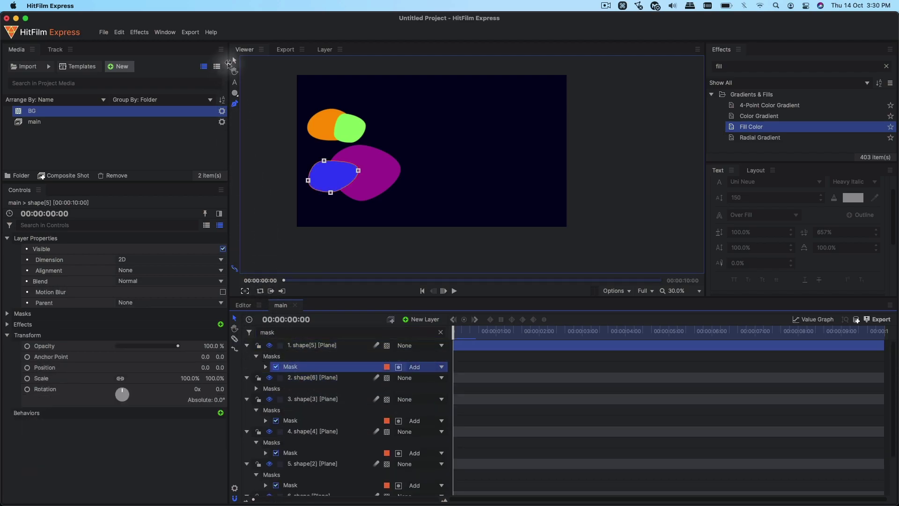
left_click_drag(328, 179, 408, 119)
left_click(301, 367)
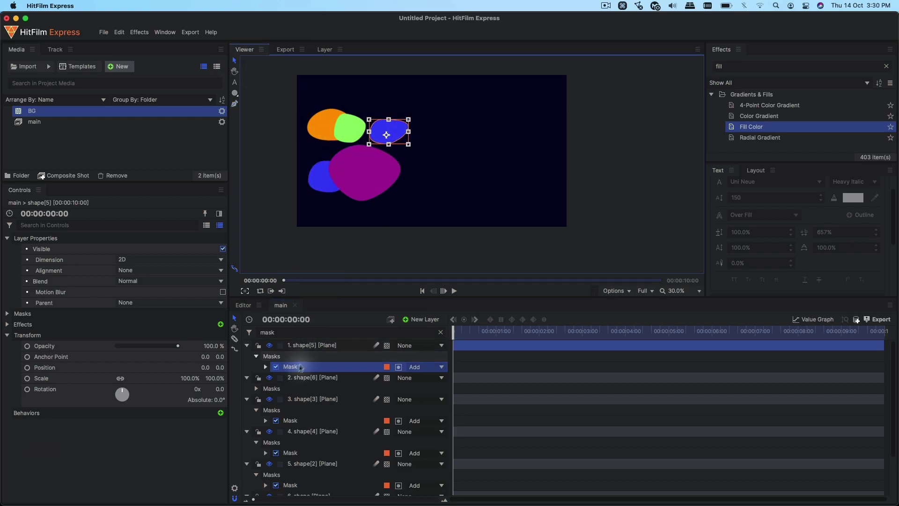
Shrink the duplicated purple mask and move it just above the small blue blob so they overlap.
left_click(256, 389)
left_click(300, 399)
left_click_drag(405, 159, 371, 121)
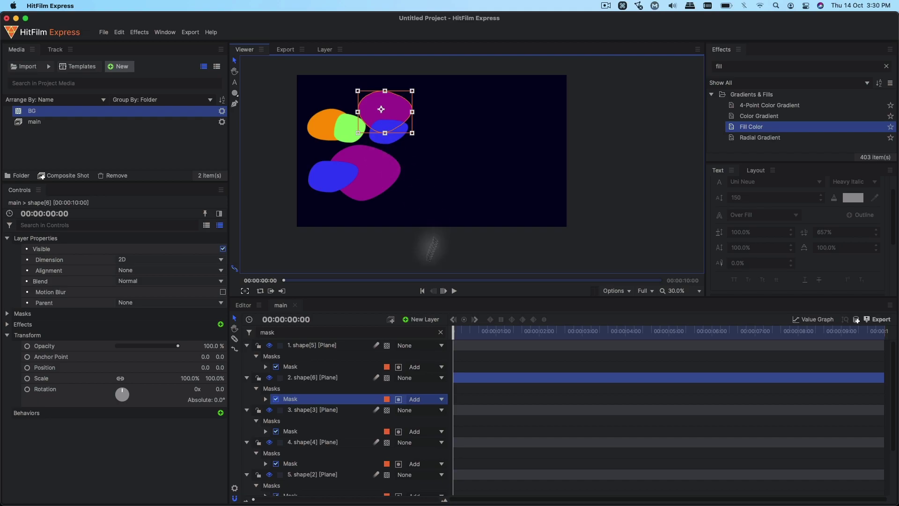
left_click(246, 345)
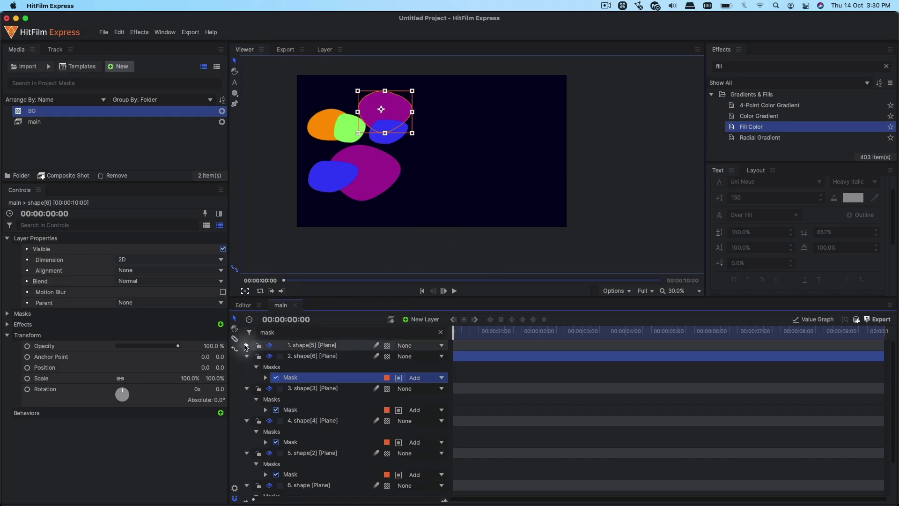
left_click(246, 345)
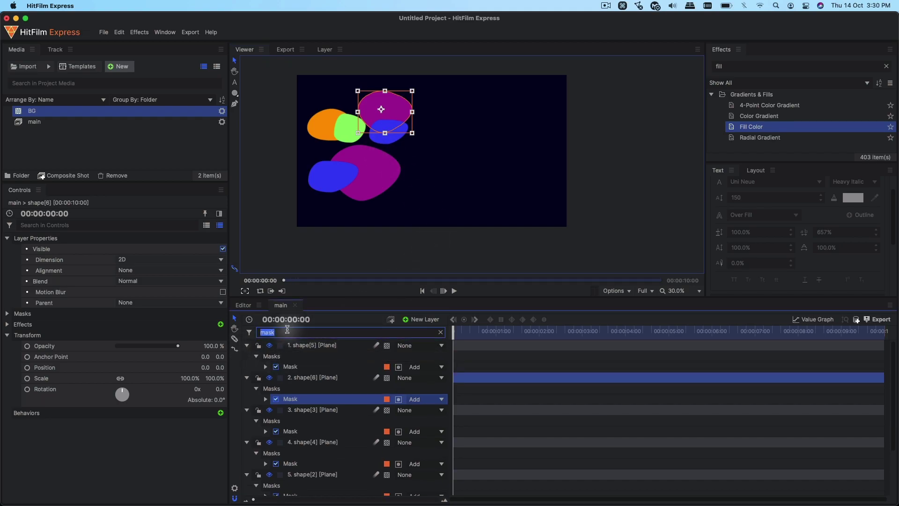
Filter the timeline by "fill" and set the upper blue blob's Fill Color to bright green (0, 234, 73).
type("fill")
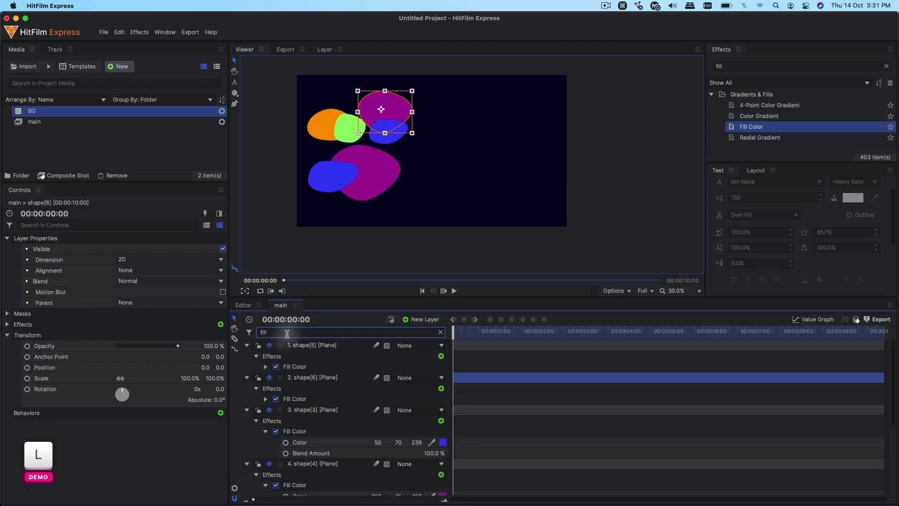
left_click(265, 366)
left_click(443, 378)
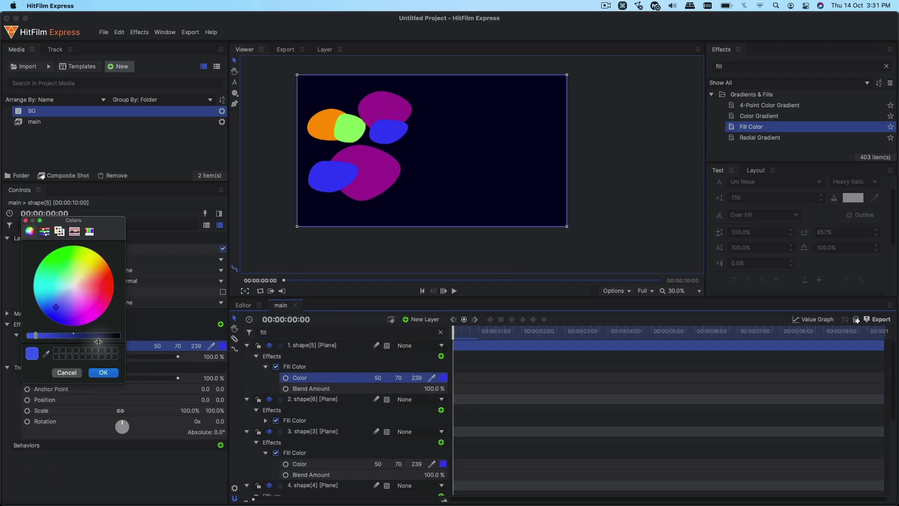
left_click_drag(68, 272, 51, 270)
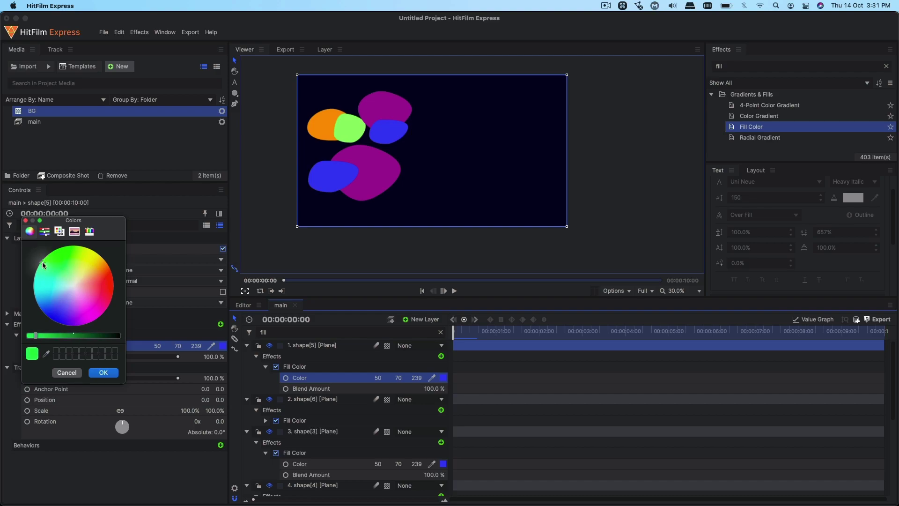
left_click(103, 373)
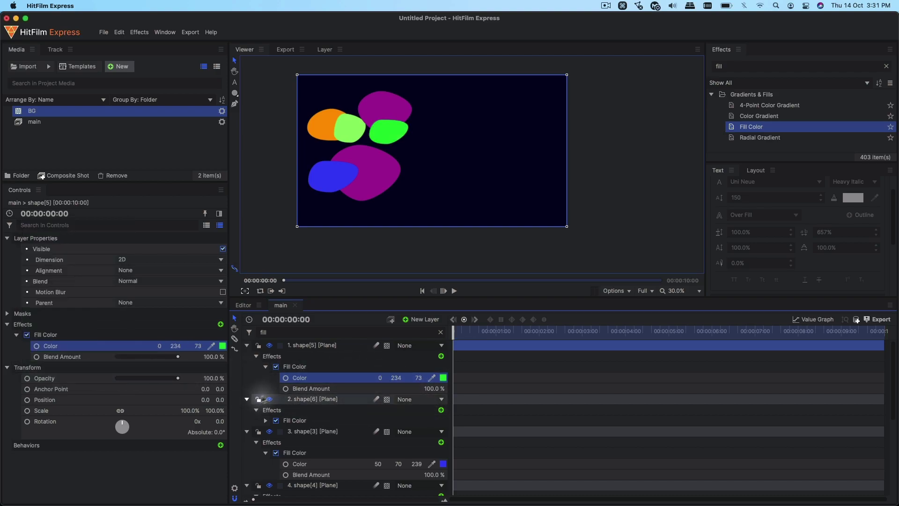
Set the upper purple blob's Fill Color to red (255, 56, 85) and collapse the two newest shape layers.
left_click(265, 421)
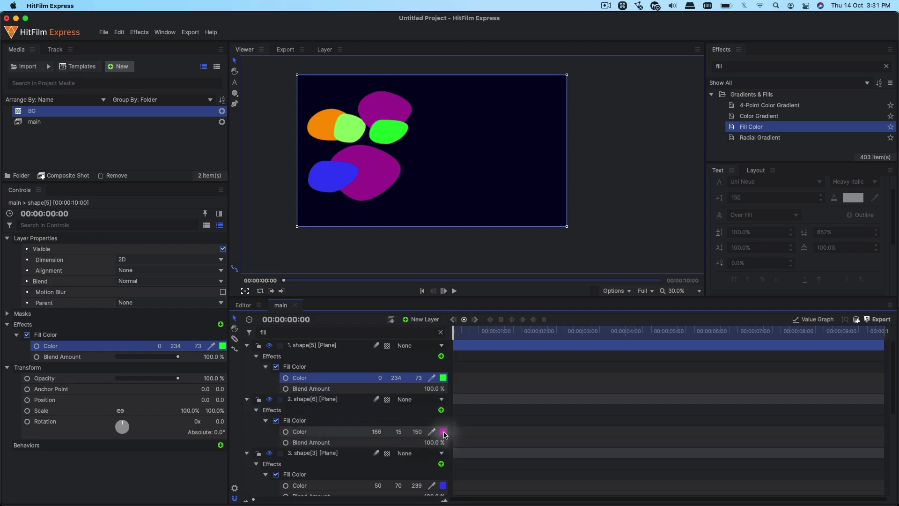
left_click(443, 432)
left_click_drag(66, 335, 28, 334)
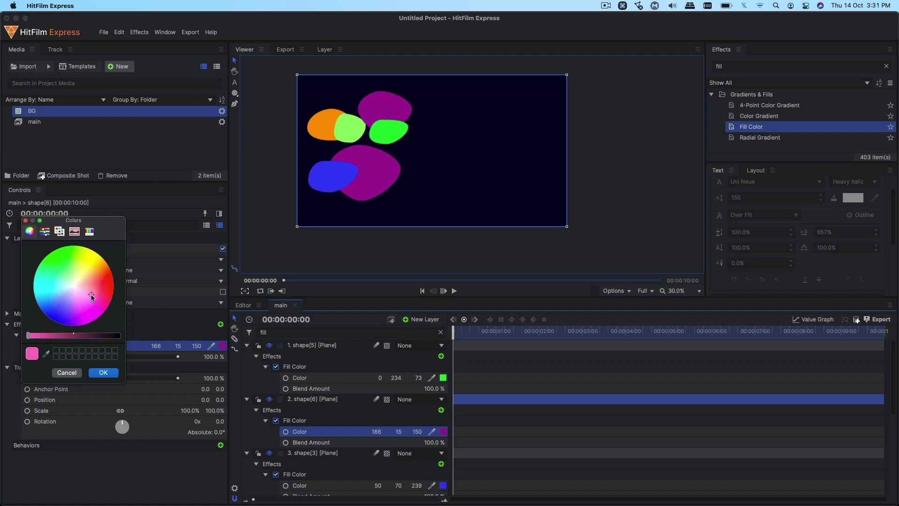
left_click_drag(92, 296, 104, 290)
left_click(103, 372)
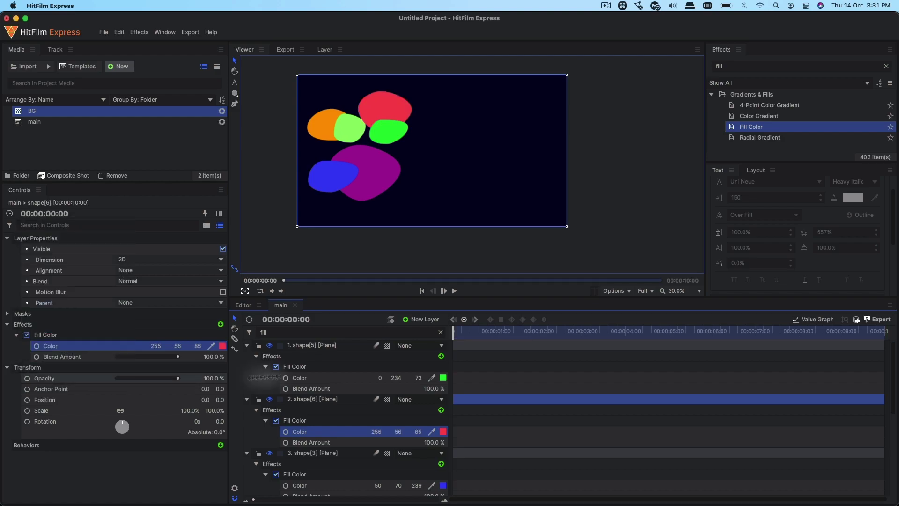
left_click(247, 345)
left_click(246, 356)
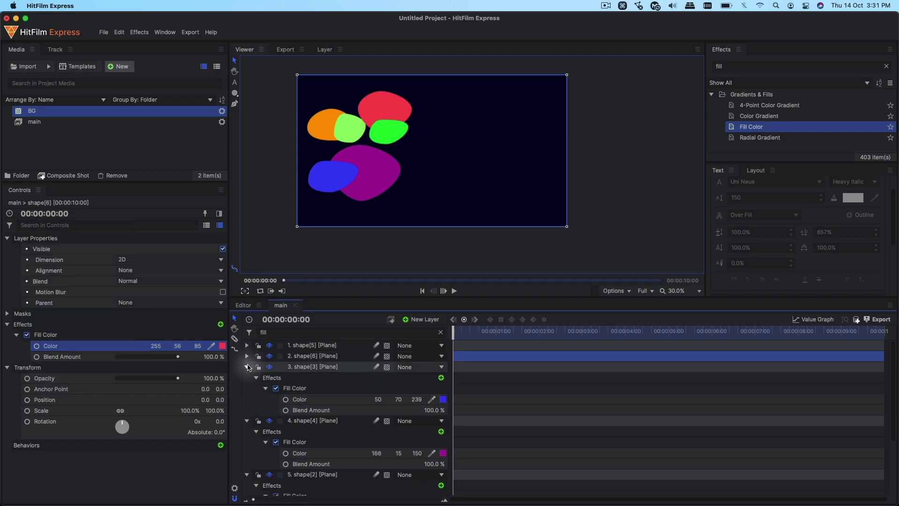
Collapse the remaining four shape layers and clear the timeline filter.
left_click(247, 366)
left_click(247, 377)
left_click(247, 388)
left_click(247, 399)
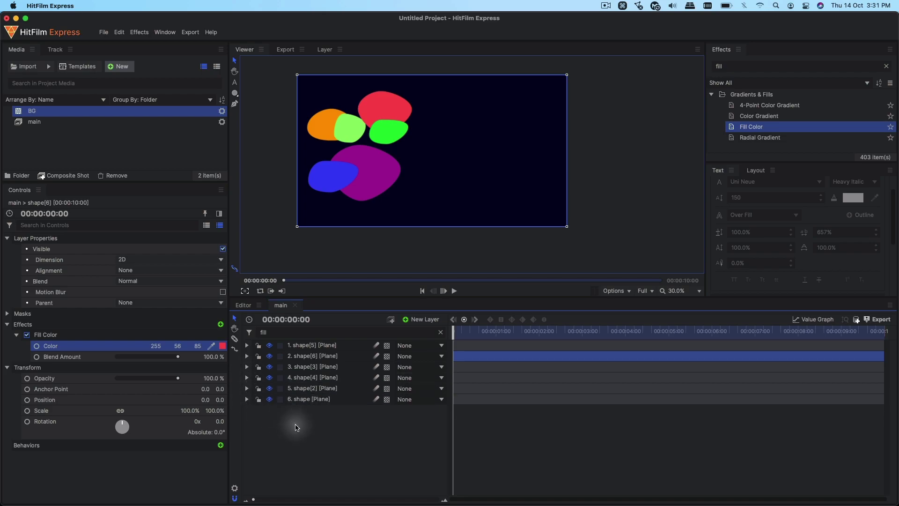
left_click(251, 472)
left_click(440, 332)
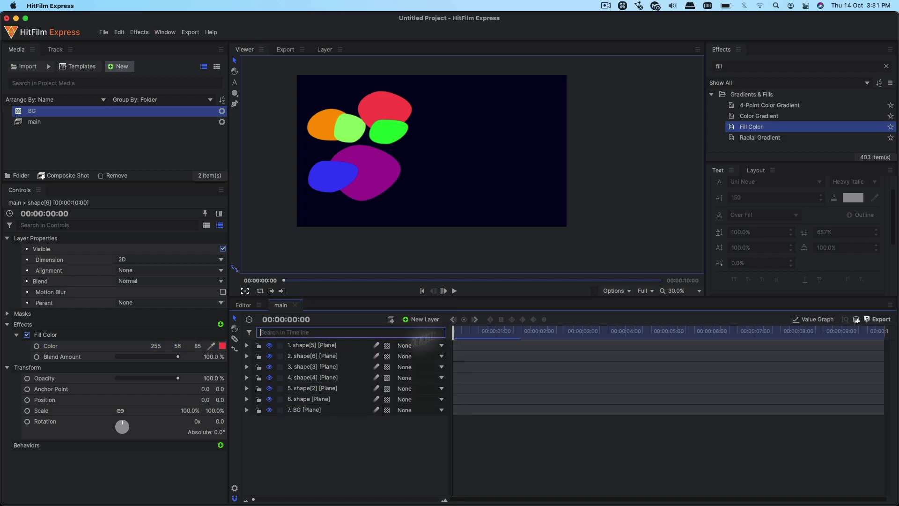
Move all six shape layers, leaving out BG, into a new composite shot named "shapes".
left_click(308, 349)
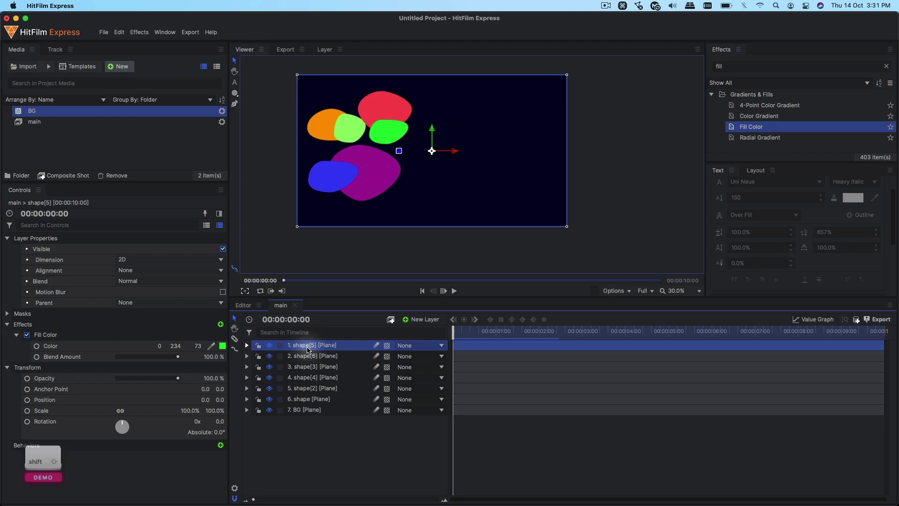
left_click(307, 399, "shift")
key("super")
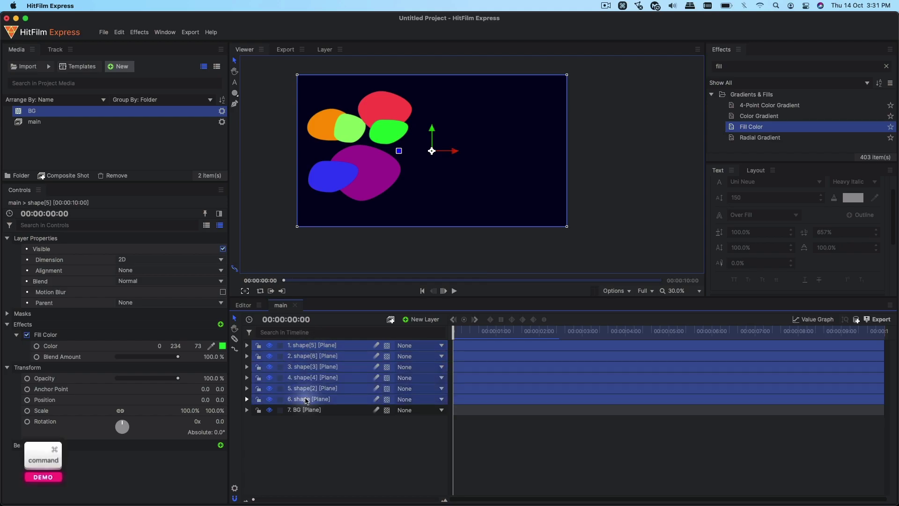
key("super+m")
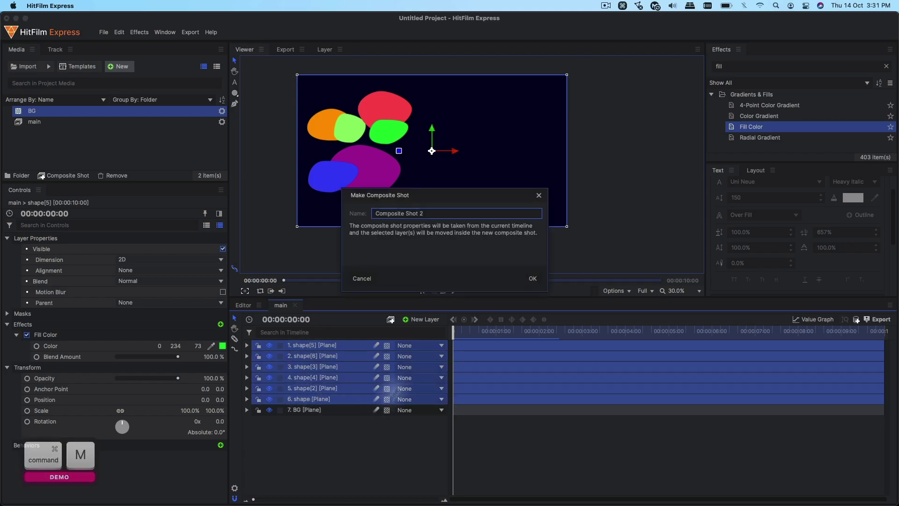
key("super+a")
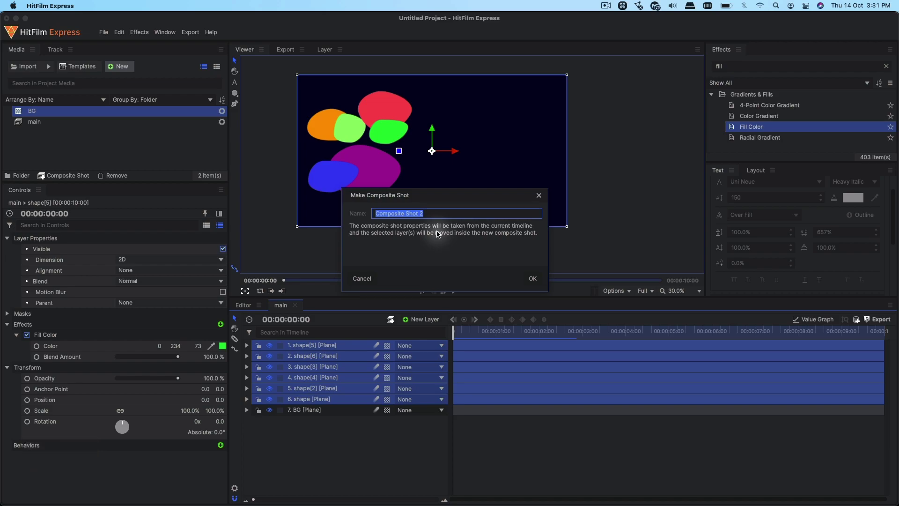
type("s")
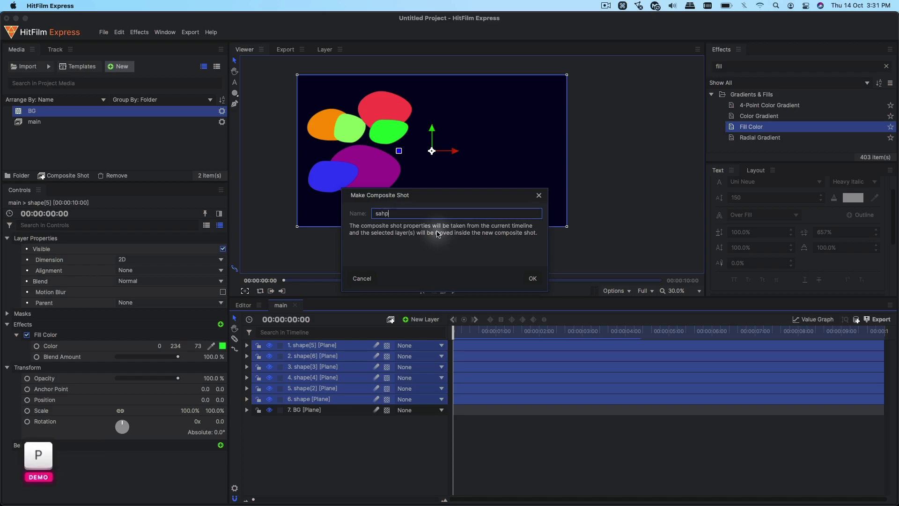
type("ahp")
key("BackSpace")
type("hapes")
key("Return")
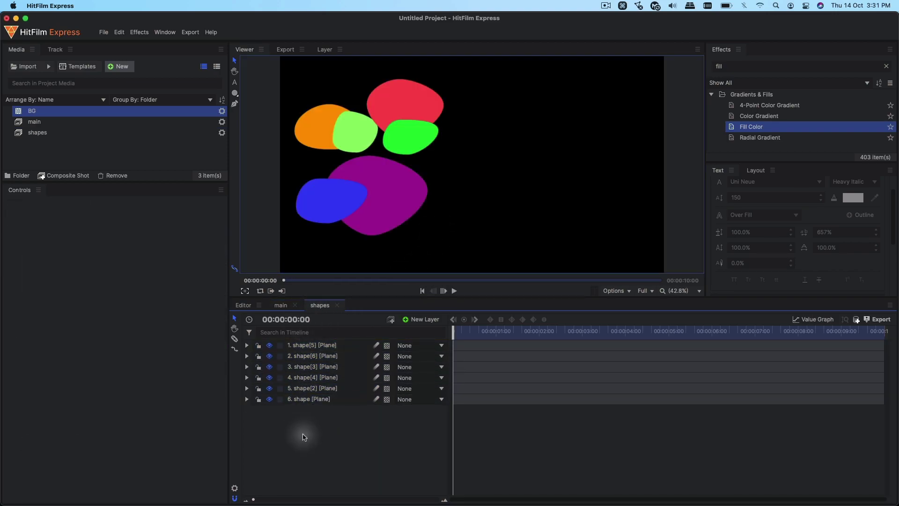
Return to the main composite shot, search the effects for "ang" and apply Angle Blur to the shapes layer.
left_click_drag(305, 438, 349, 333)
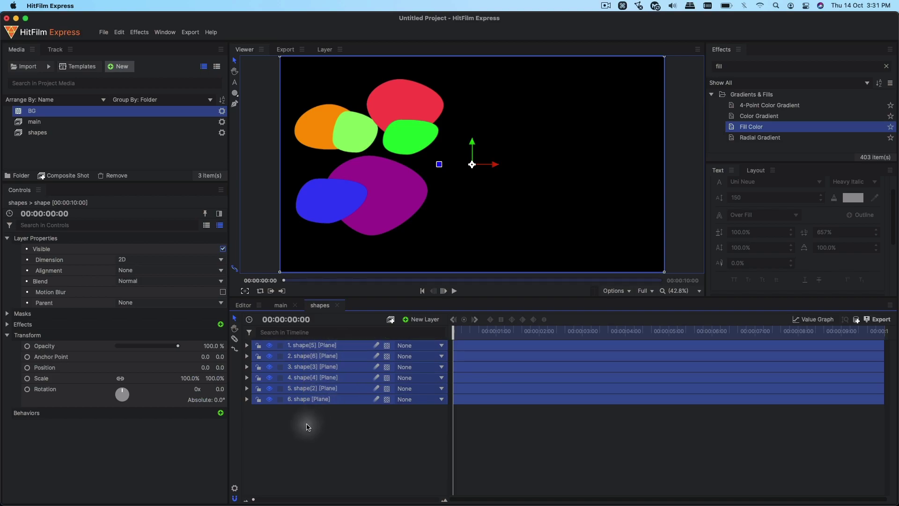
left_click(308, 427)
left_click(281, 306)
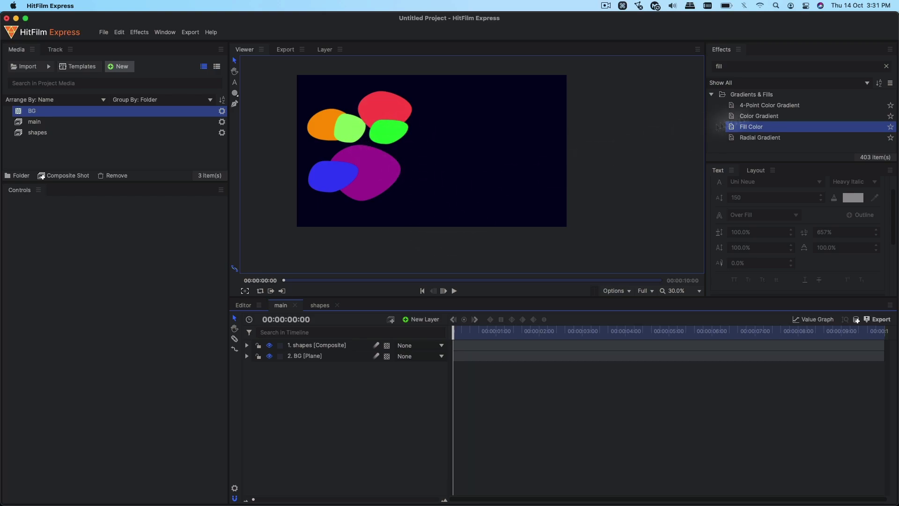
left_click_drag(733, 124, 482, 70)
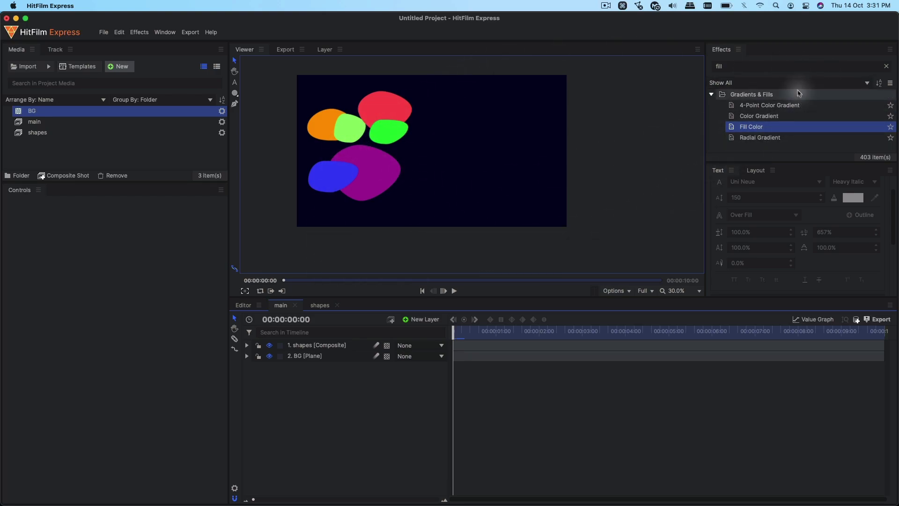
left_click(751, 64)
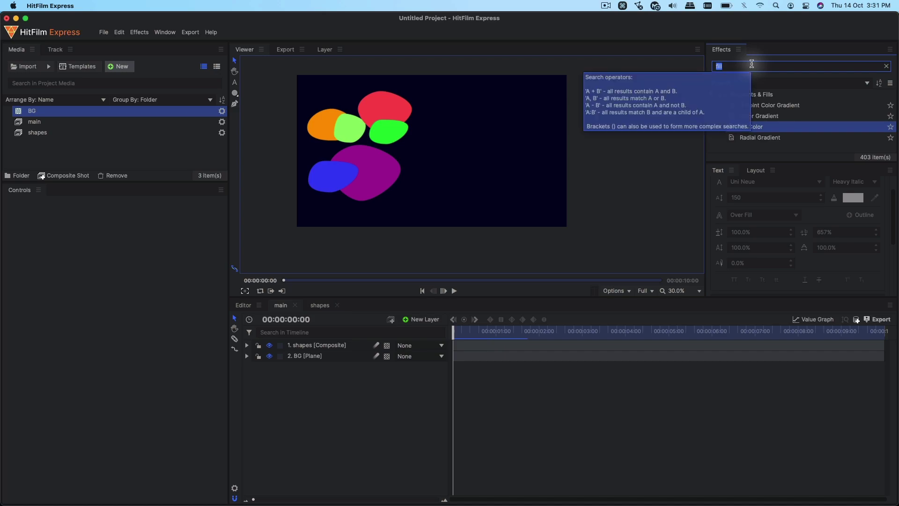
type("ang")
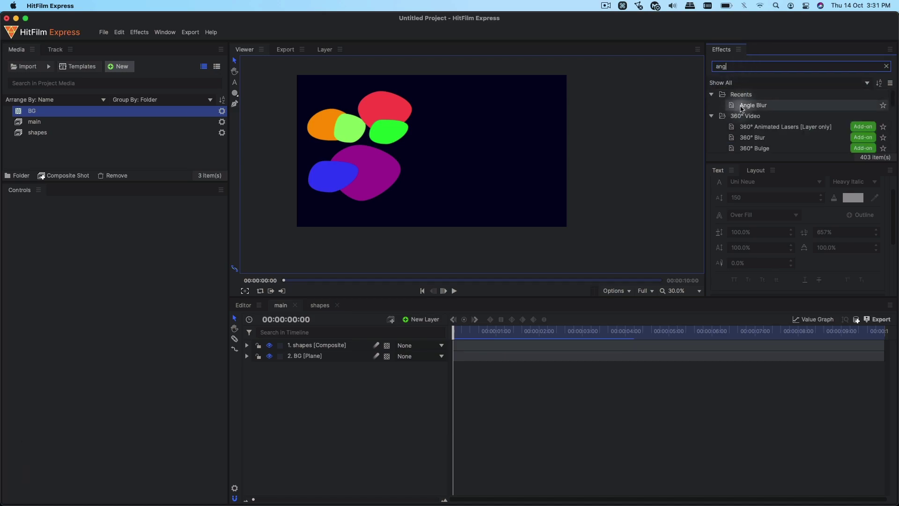
left_click_drag(744, 105, 324, 347)
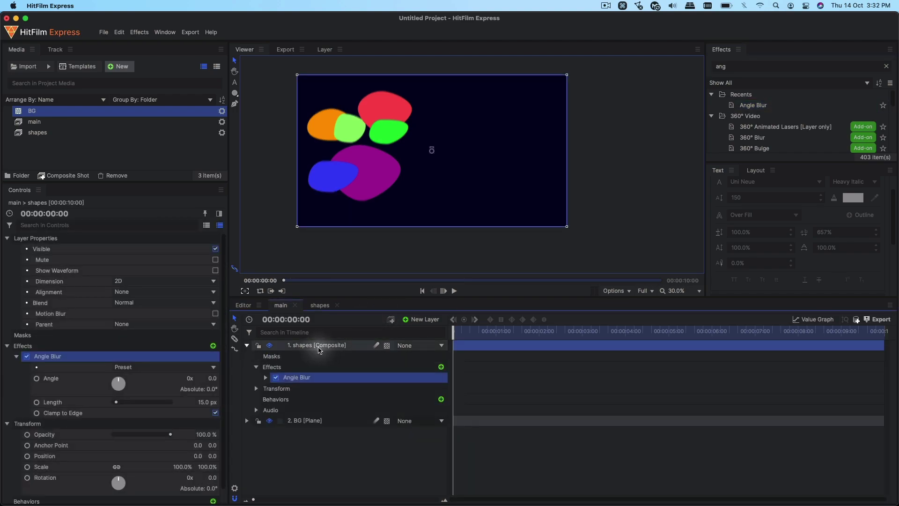
Set the Angle Blur length on the shapes layer to 256 px.
left_click(265, 377)
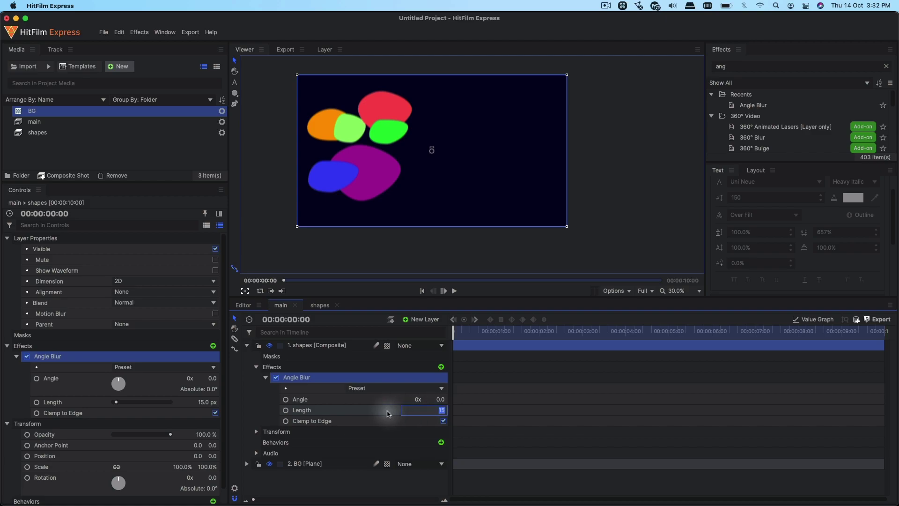
type("256")
key("Return")
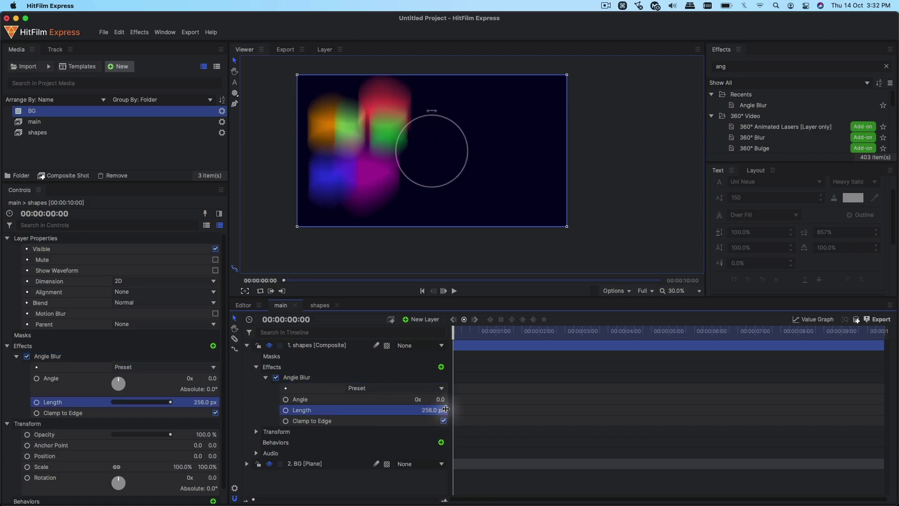
Duplicate the Angle Blur effect twice on the shapes layer.
left_click(265, 378)
left_click(305, 381)
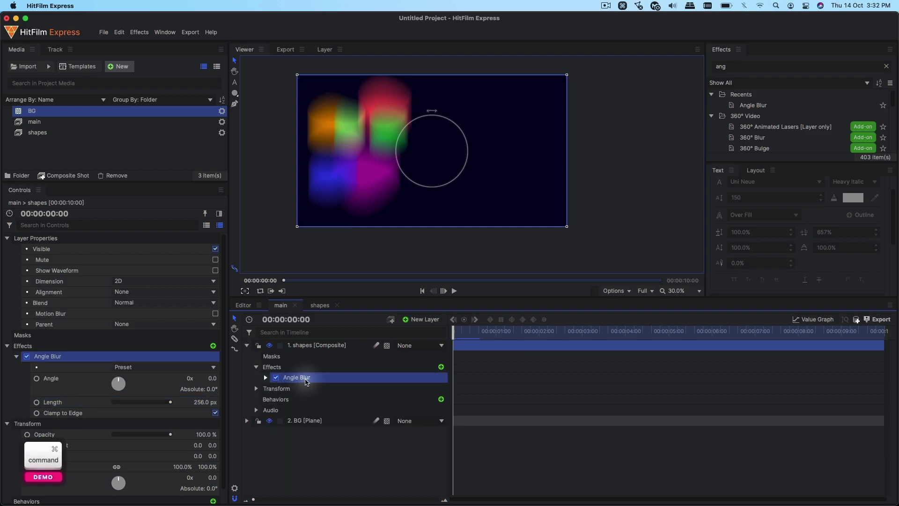
key("super+d")
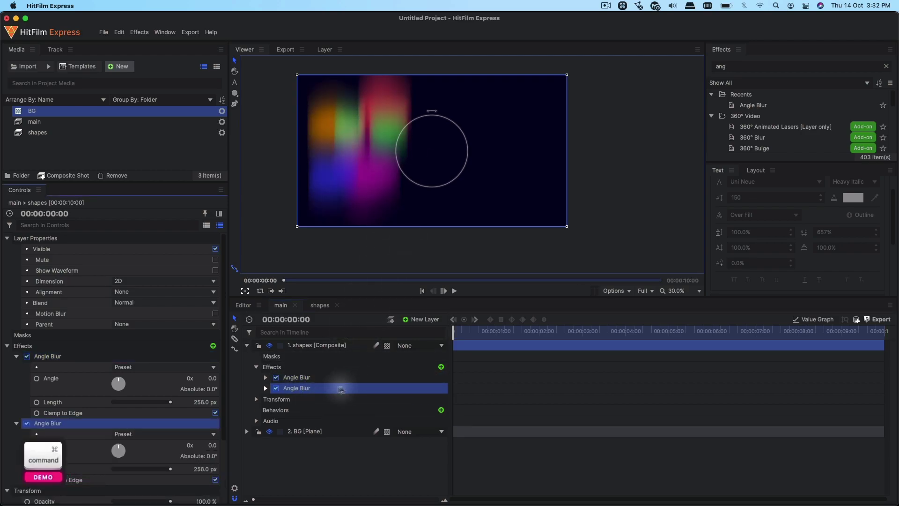
key("super+d")
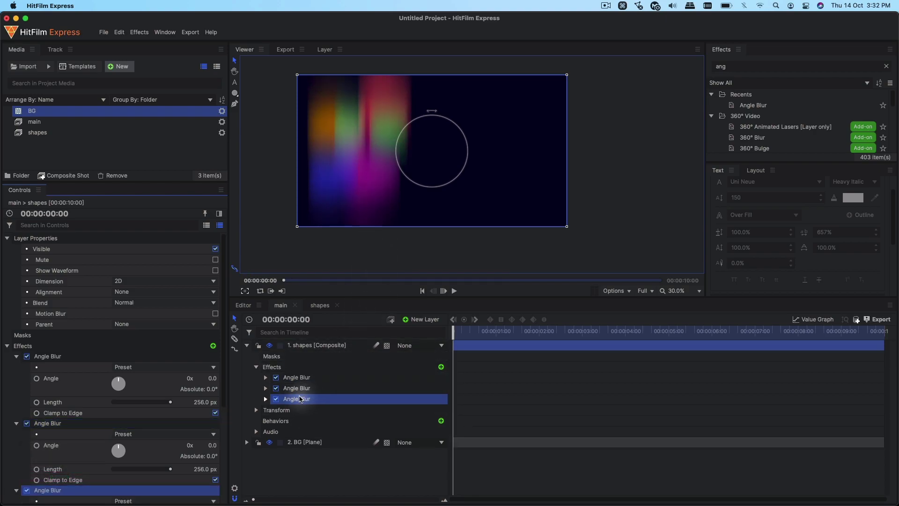
Search the effects for "twi" and apply the Distort effect Twirl to the shapes layer.
left_click(740, 69)
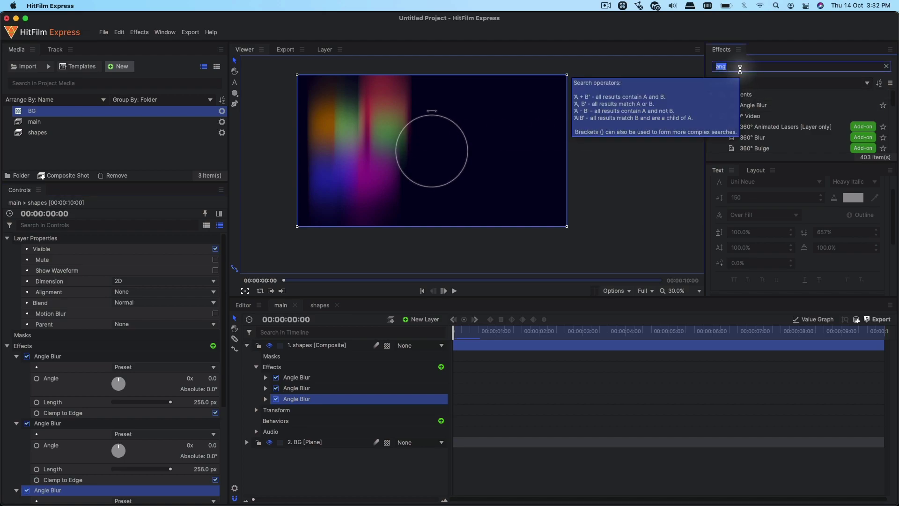
type("twis")
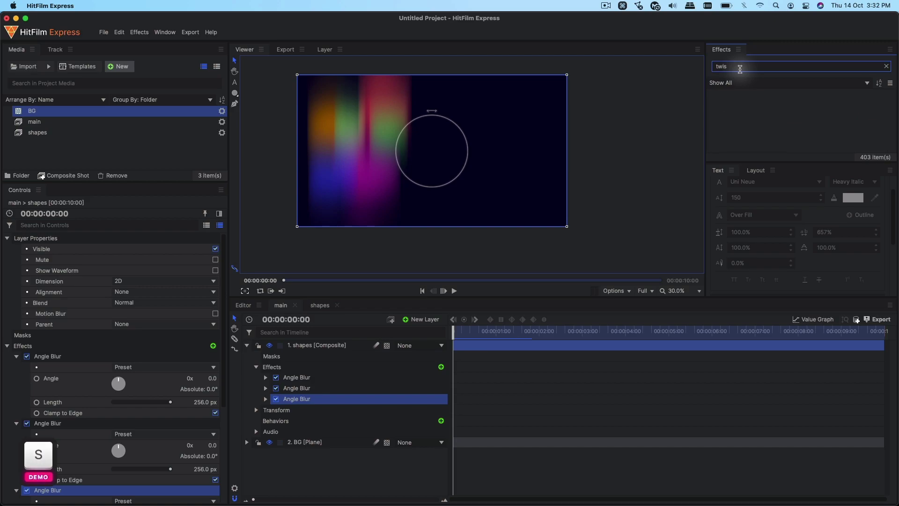
key("super+a")
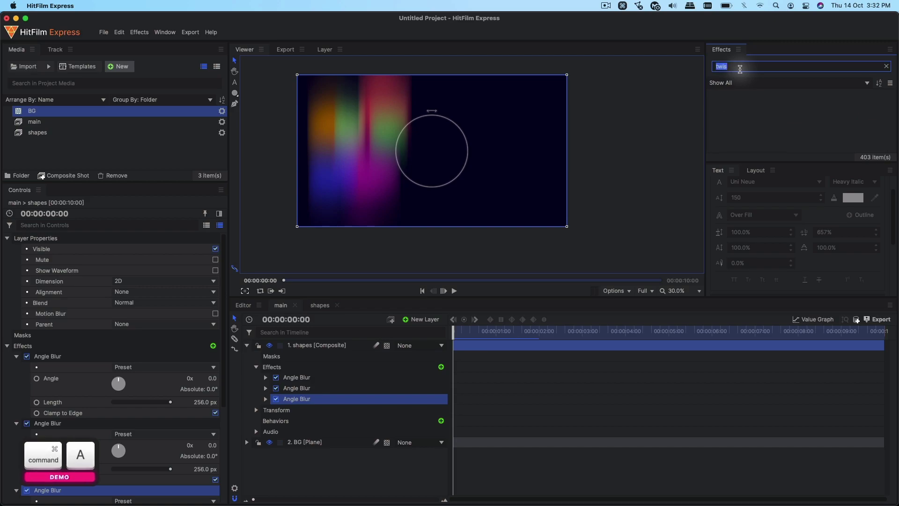
type("tw")
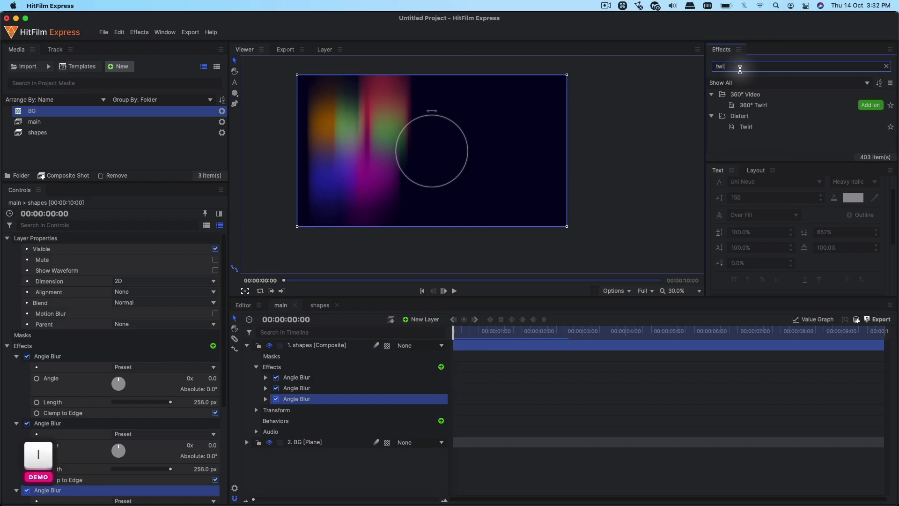
left_click(746, 127)
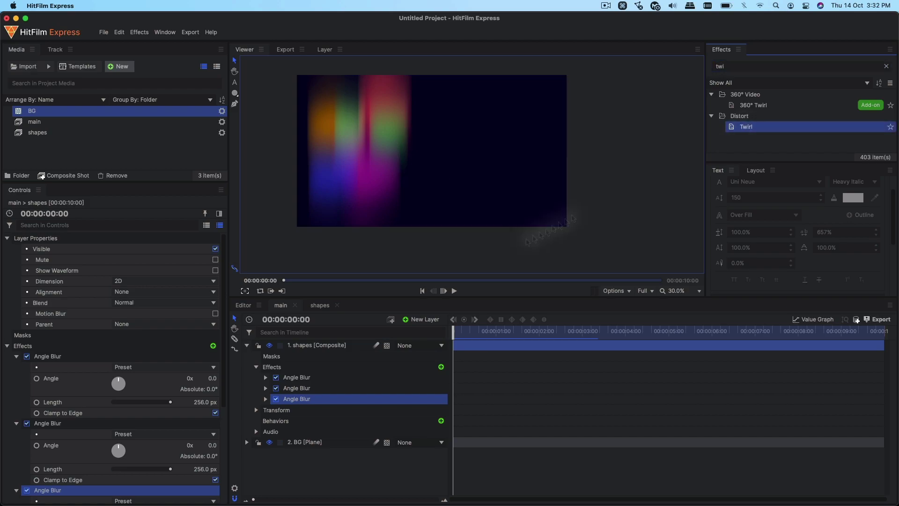
left_click_drag(305, 349, 271, 408)
Increase the Twirl radius to about 1977 px.
left_click(266, 410)
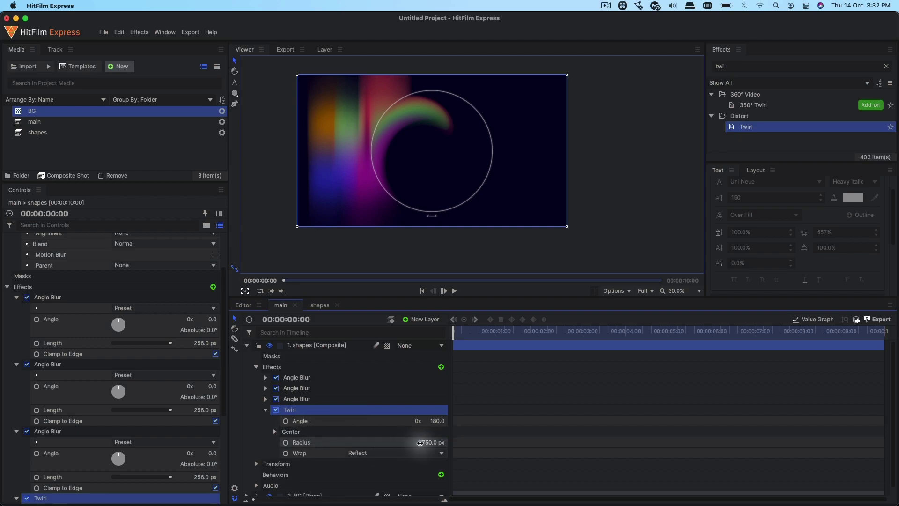
left_click_drag(421, 442, 449, 406)
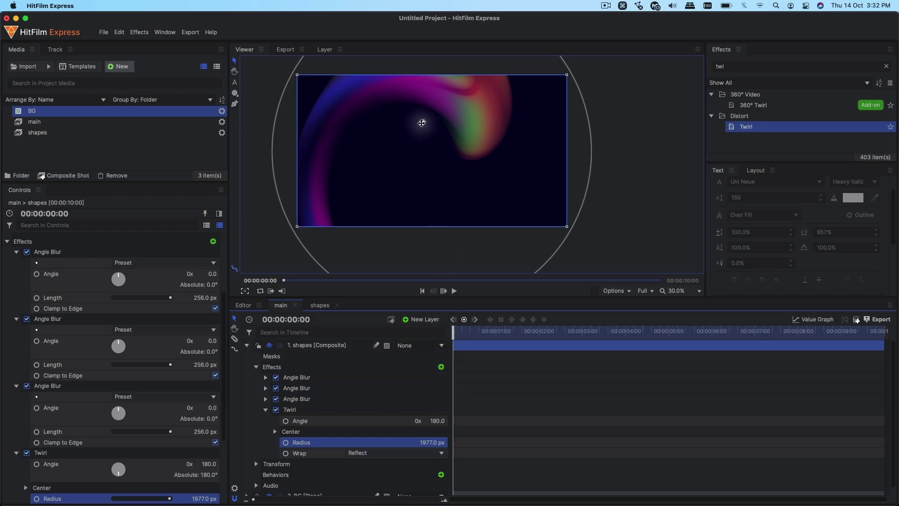
scroll(424, 141, "down", 1)
scroll(428, 149, "down", 1)
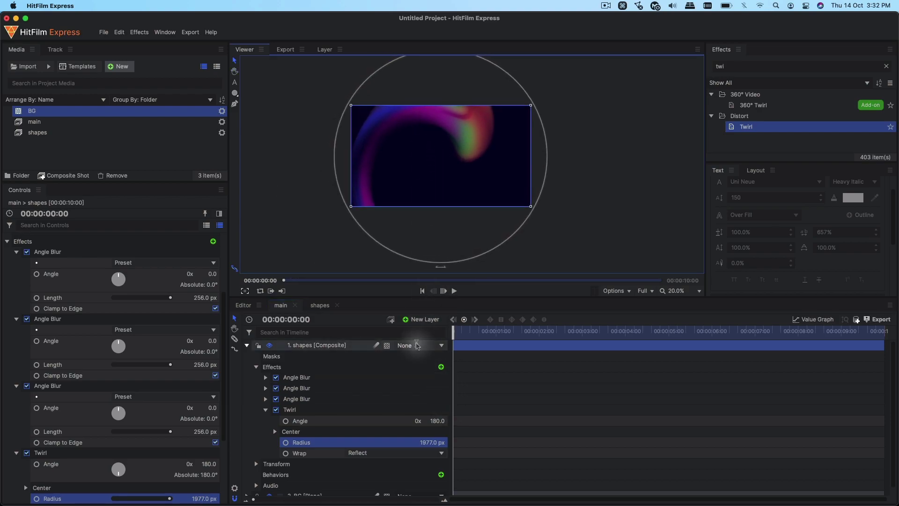
Set the Twirl angle to about -169°.
left_click(436, 421)
type("-112")
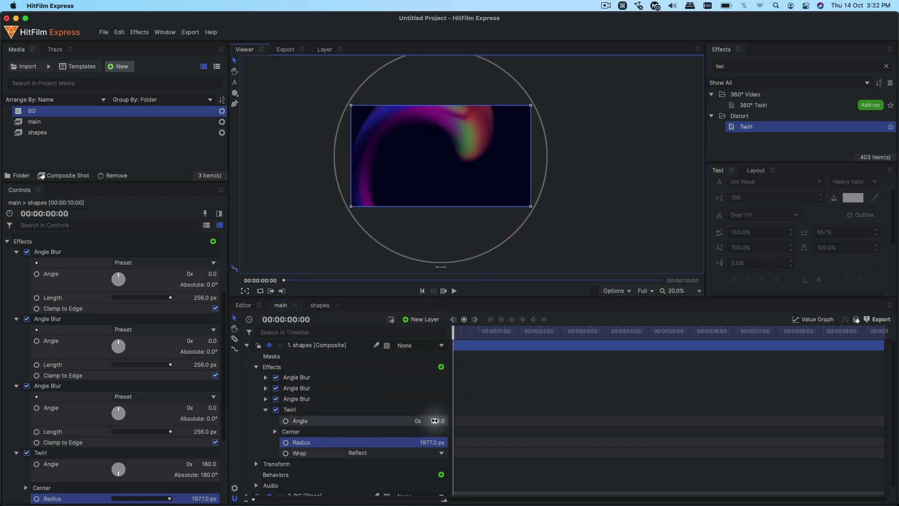
key("Return")
left_click_drag(337, 197, 435, 267)
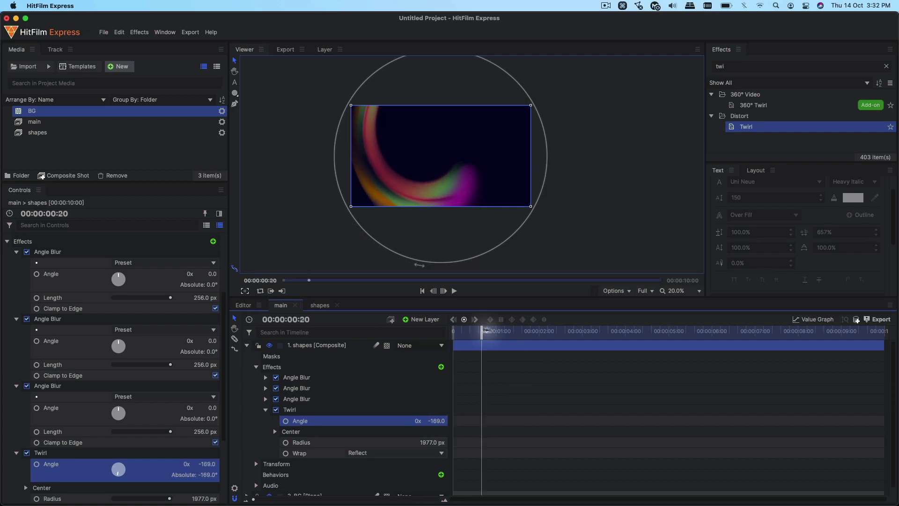
Try shifting the Twirl center horizontally to about -436, and undo the shift.
left_click(275, 432)
left_click_drag(419, 265, 378, 265)
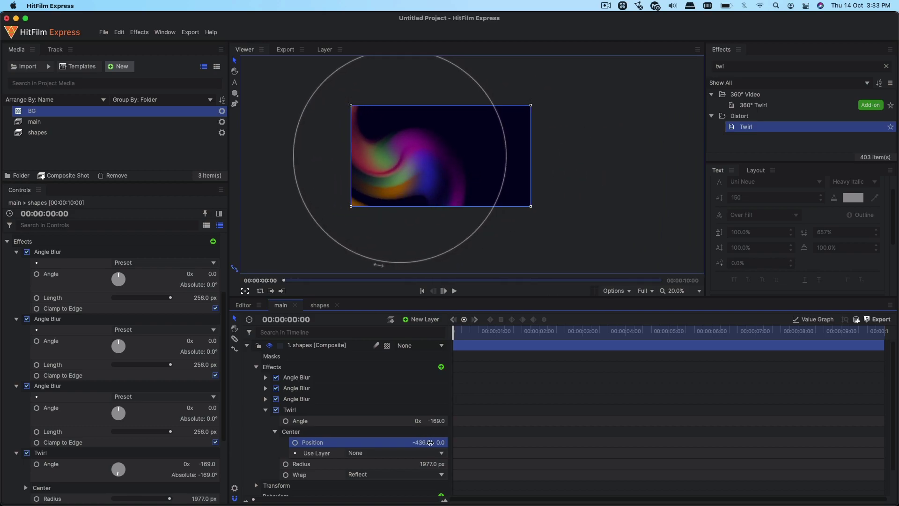
key("super")
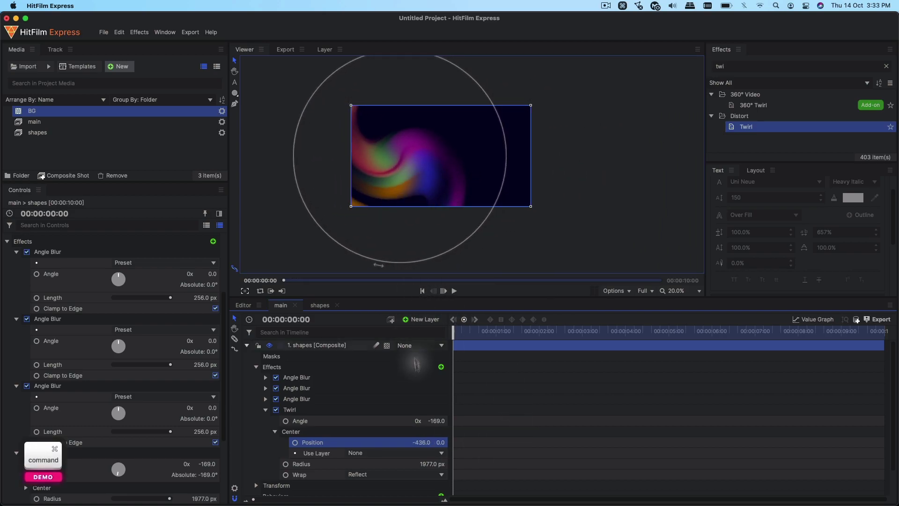
key("super+z")
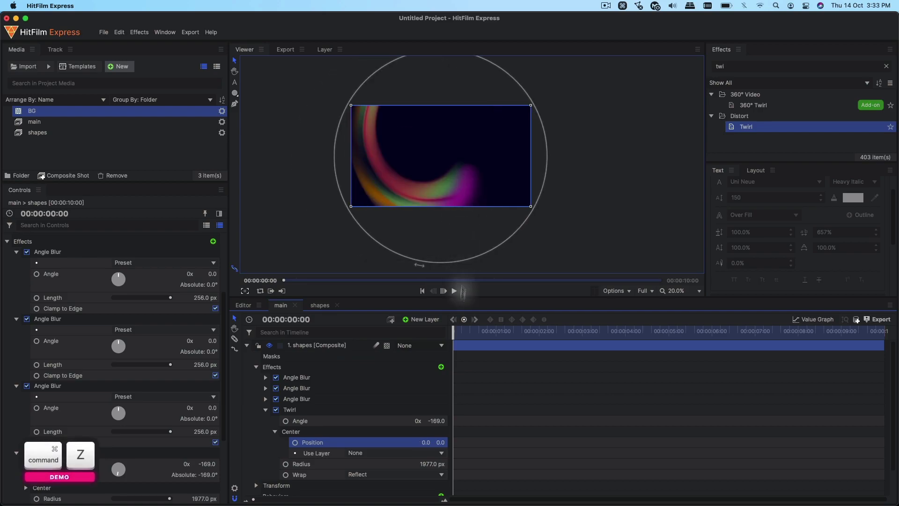
Open the shapes composite and switch the viewer to a checkerboard background.
left_click(266, 410)
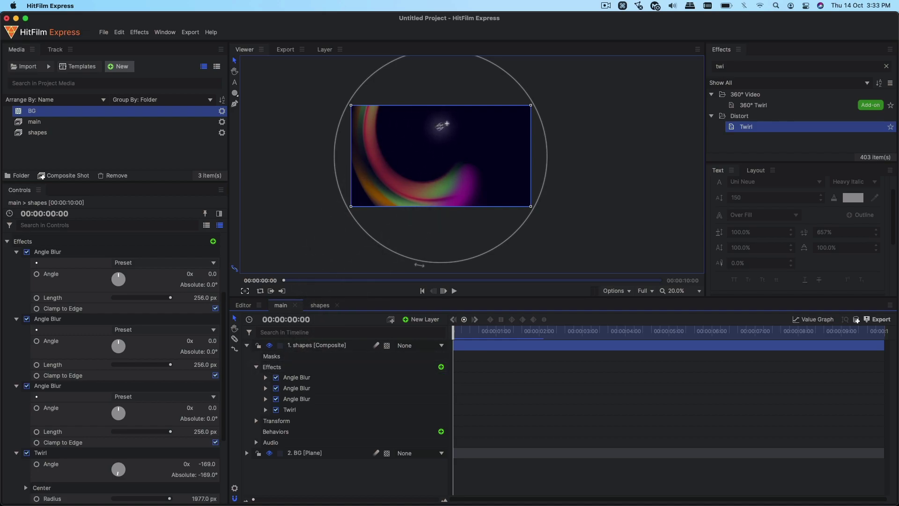
left_click(320, 306)
scroll(473, 154, "down", 1)
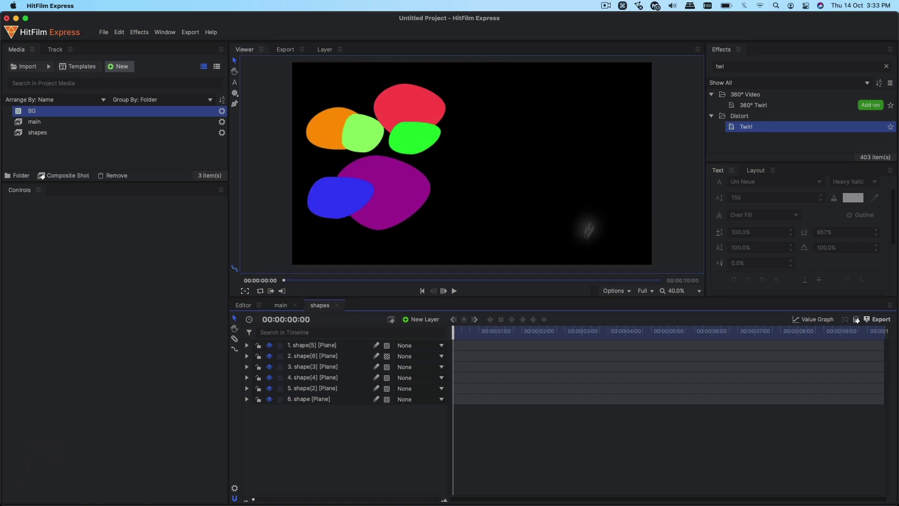
left_click(617, 291)
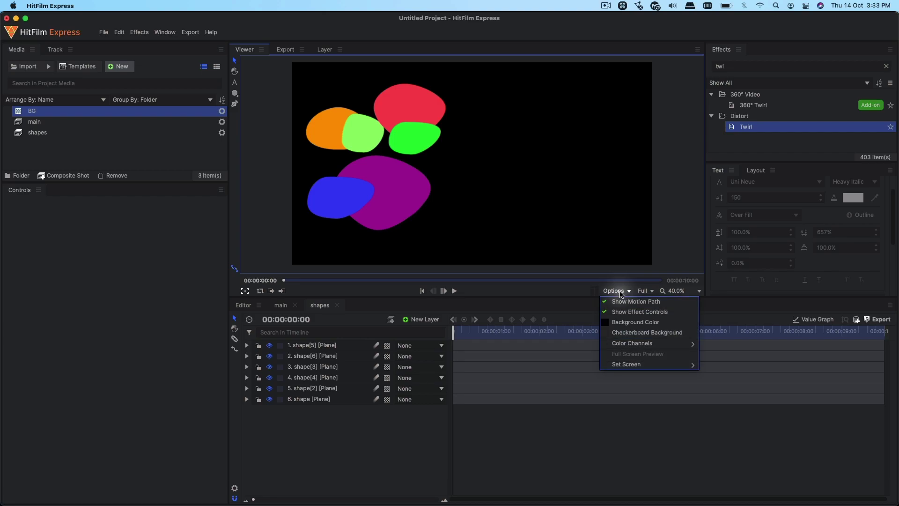
left_click(624, 333)
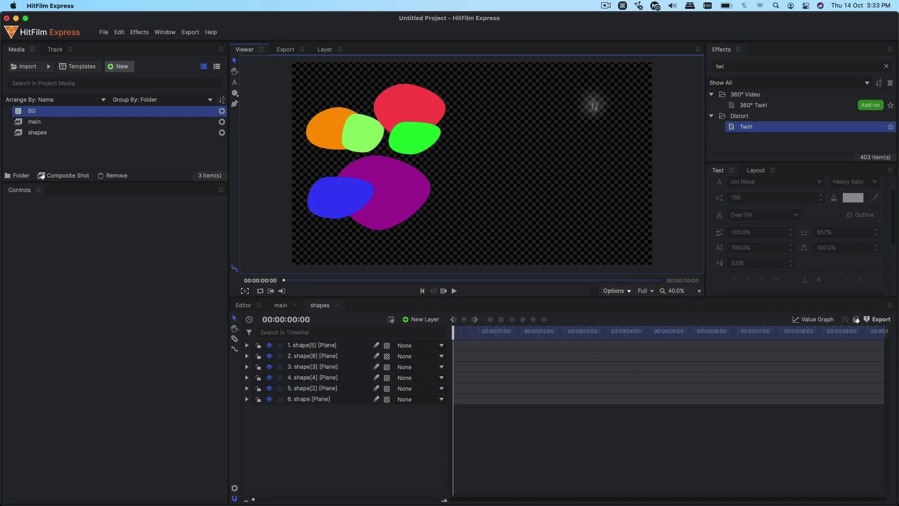
Duplicate all six shape layers in the shapes composite, then move the copies to about 617.5, 277.5 and rotate them to about -34.7°.
left_click(280, 305)
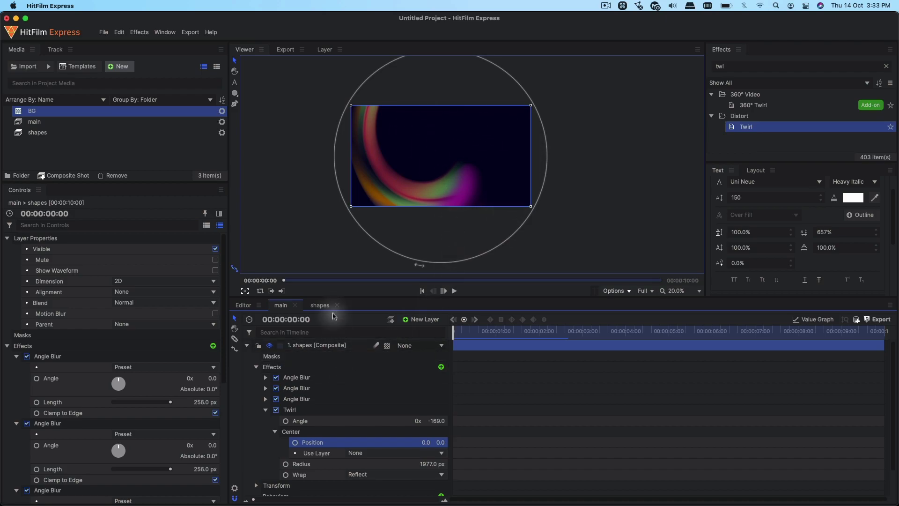
left_click(319, 305)
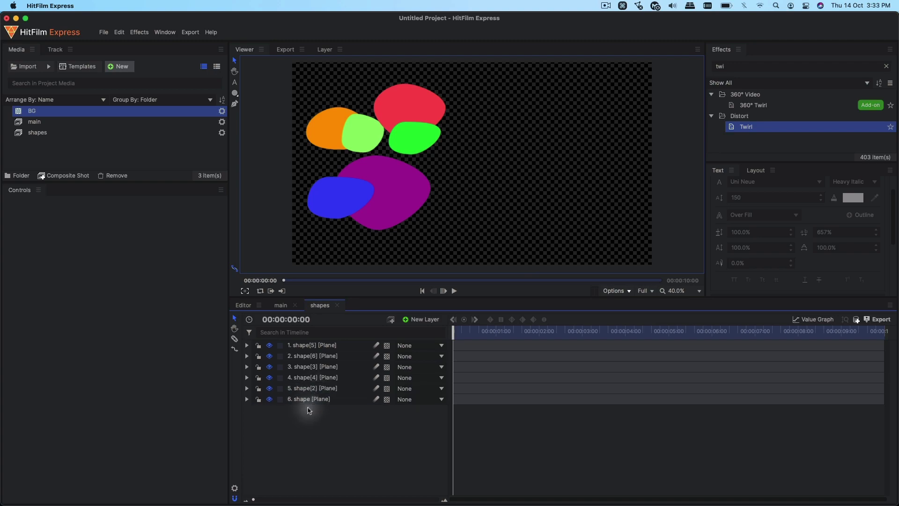
left_click_drag(312, 397, 329, 351)
key("super+d")
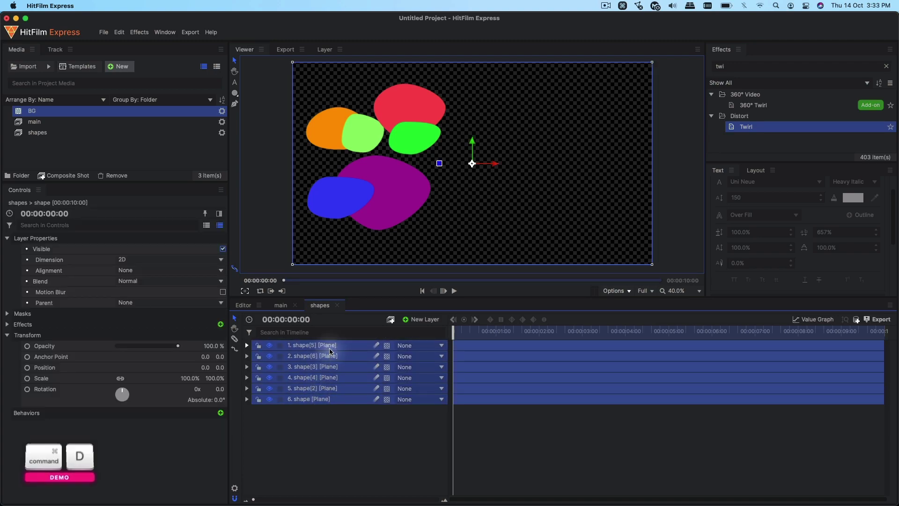
left_click_drag(491, 165, 615, 161)
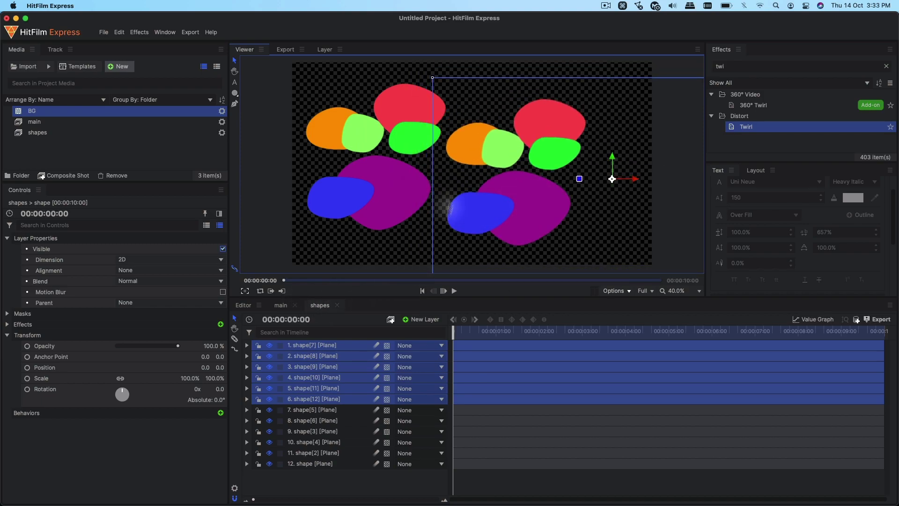
scroll(460, 136, "down", 1)
left_click_drag(543, 171, 556, 118)
Duplicate the six rotated copies, scale the new set to about 86.3%, rotate it to about 179° and place it at about 290.8, 237.5.
left_click(312, 396)
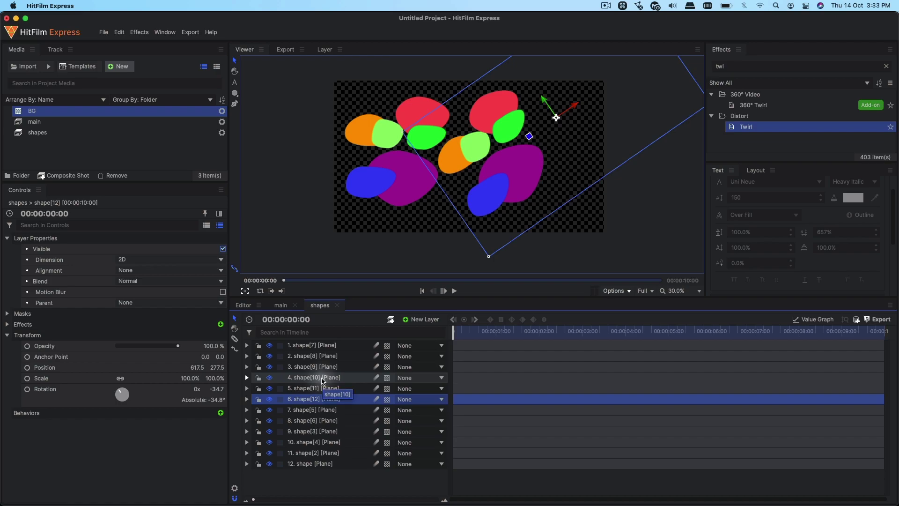
left_click(314, 346)
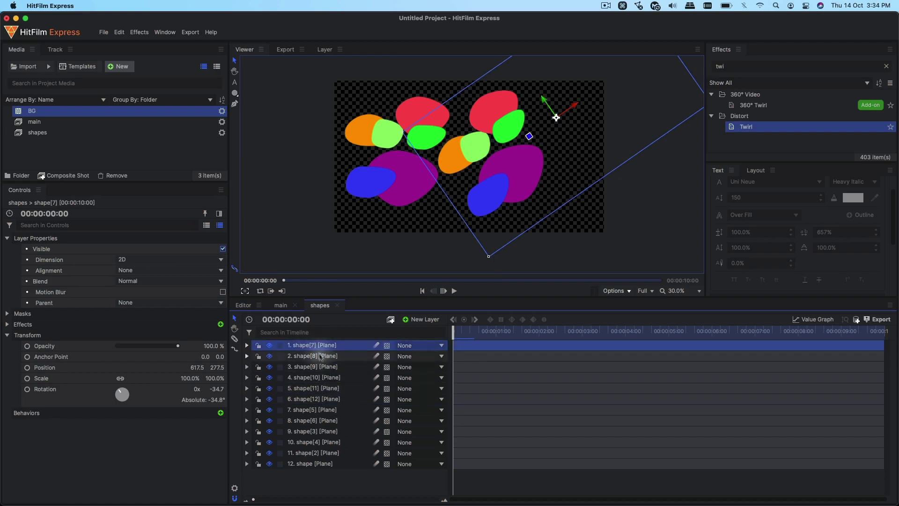
left_click(310, 398, "super")
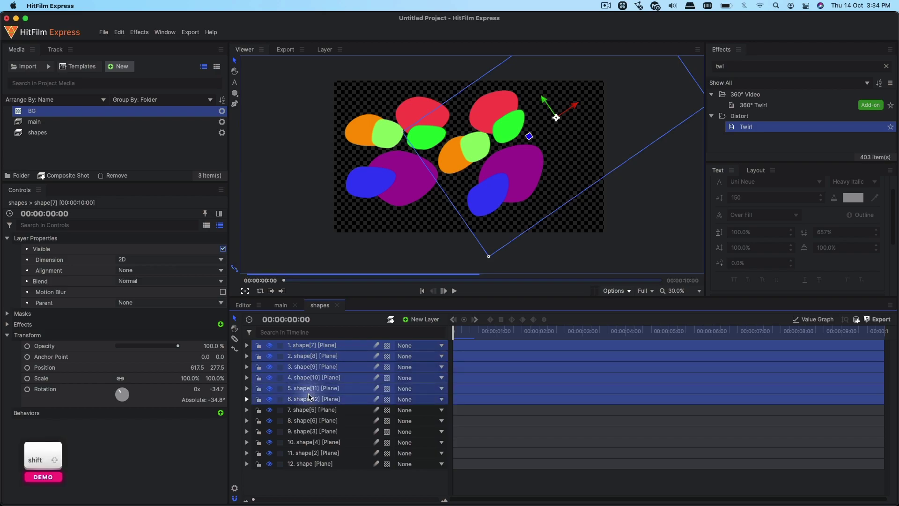
key("super+d")
left_click_drag(555, 117, 635, 107)
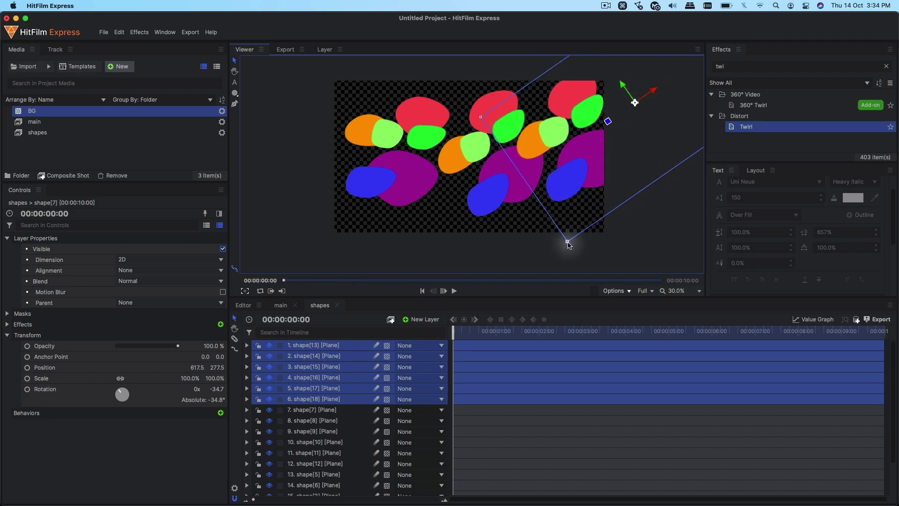
left_click_drag(567, 242, 568, 225)
left_click(634, 104)
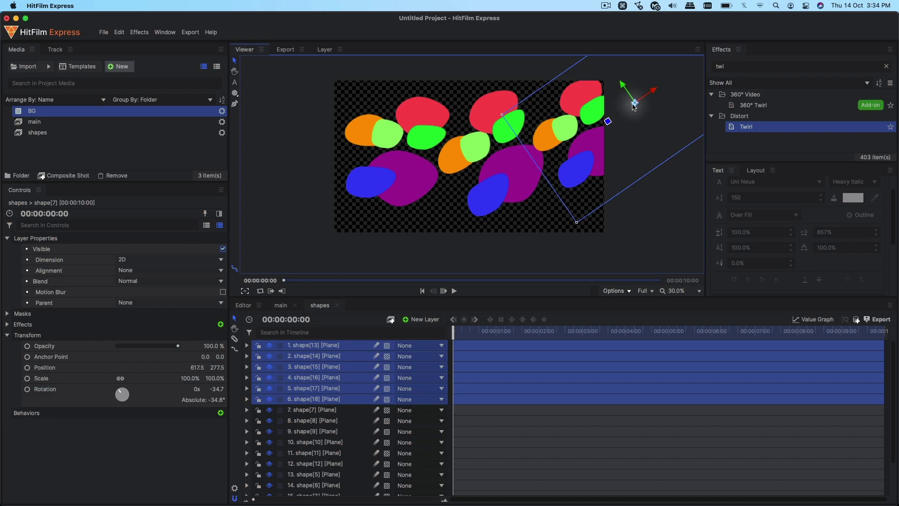
left_click_drag(604, 121, 511, 125)
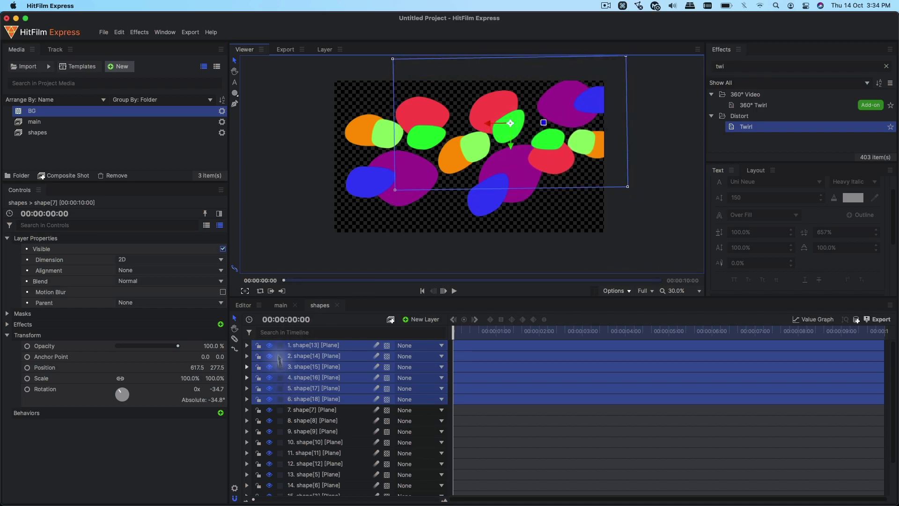
Check the twirled result in the main composite, then add a new point layer to the shapes composite.
left_click(281, 305)
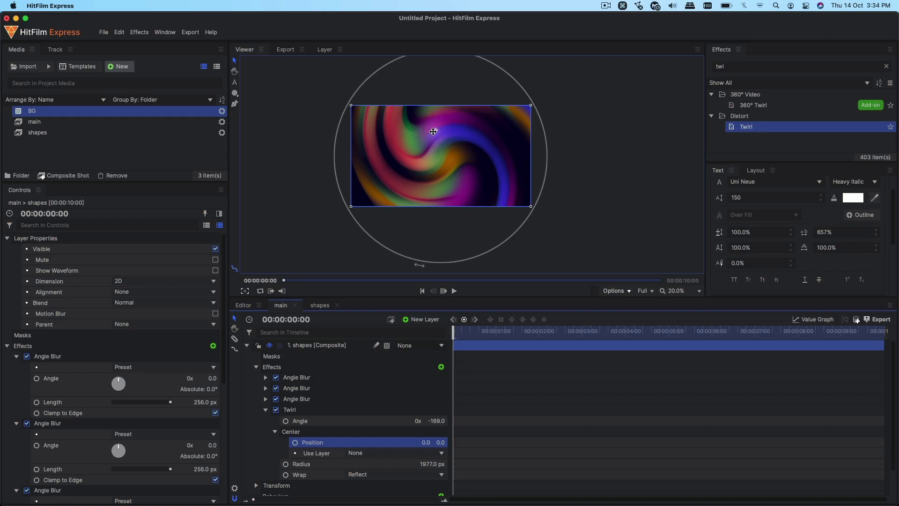
left_click(319, 304)
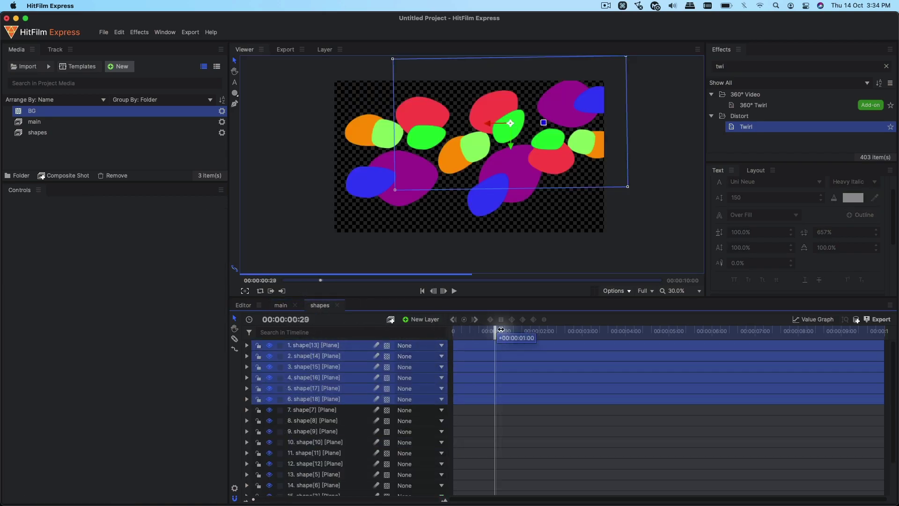
left_click(299, 431)
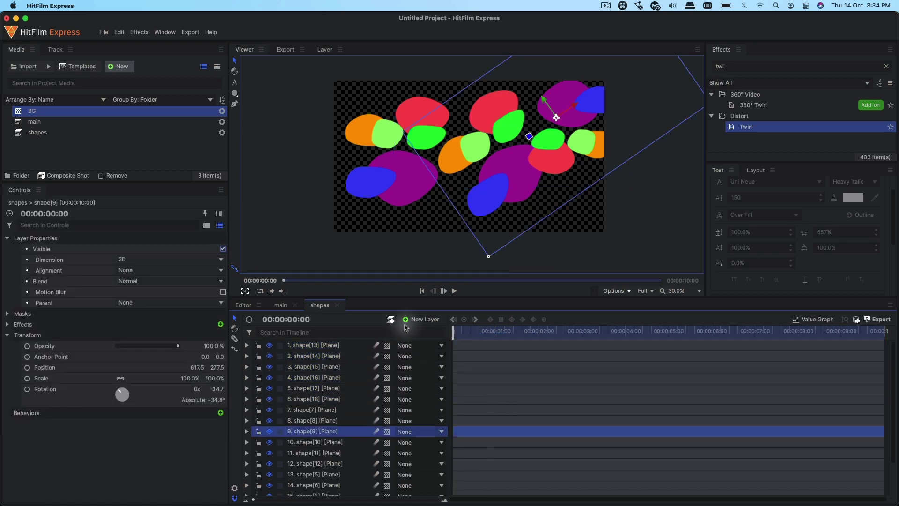
left_click(416, 381)
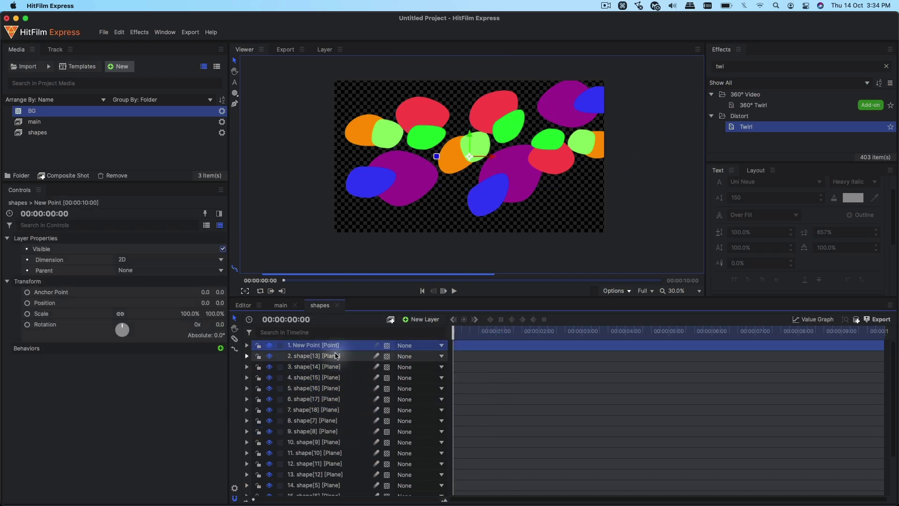
Parent all the shape plane layers to the new point layer.
left_click(309, 356)
scroll(309, 468, "down", 2)
left_click(309, 487, "shift")
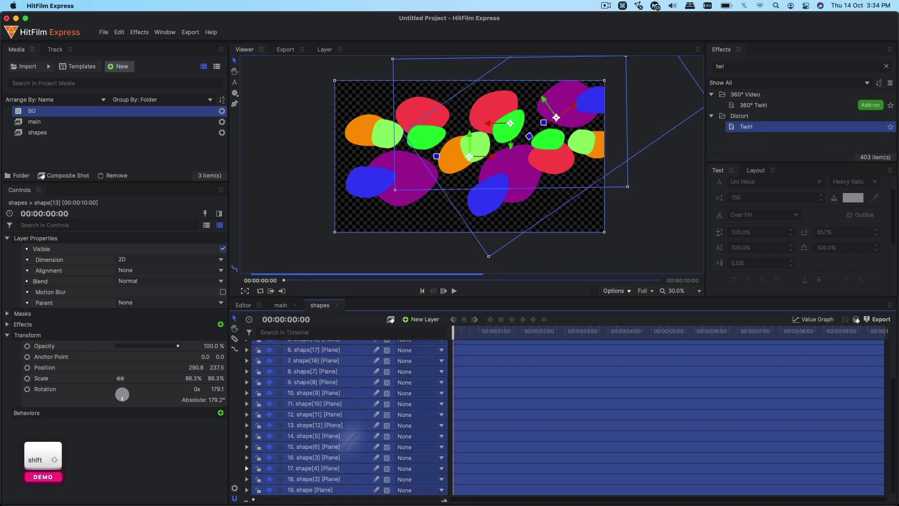
scroll(351, 389, "up", 3)
left_click(404, 356)
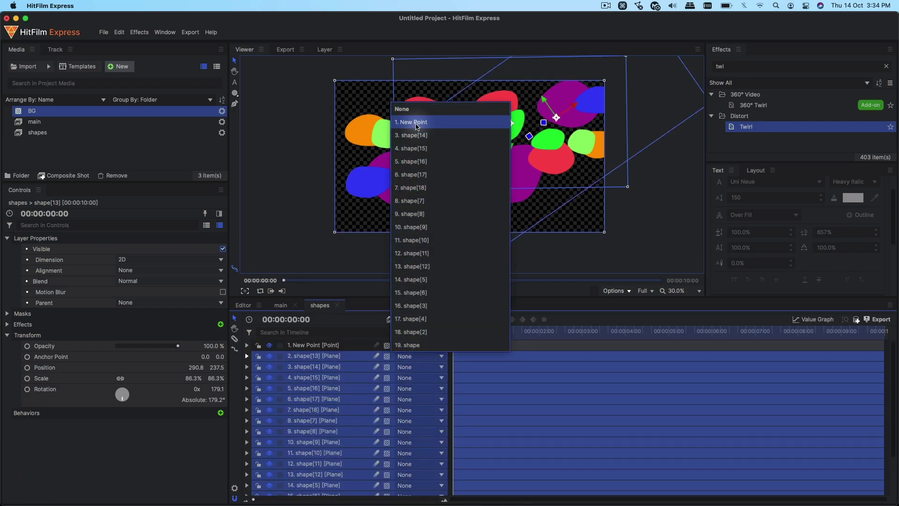
left_click(410, 122)
Keyframe the point layer's position from 0, 0 at the first frame to about -235, 0 at 00:00:09:29.
left_click(309, 345)
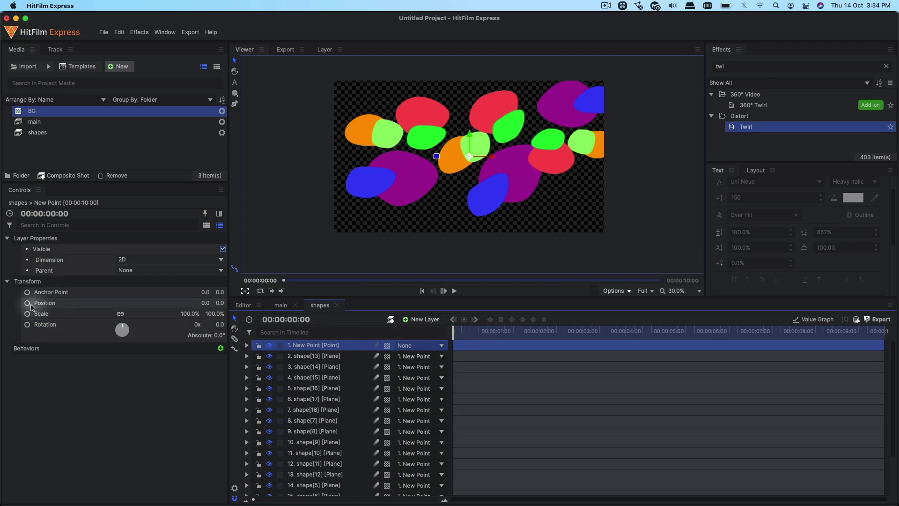
left_click(27, 304)
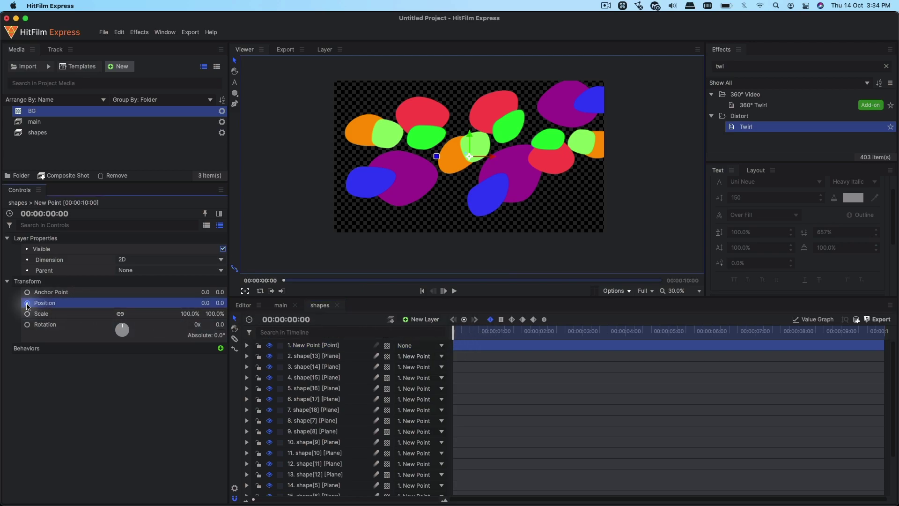
left_click_drag(528, 331, 896, 325)
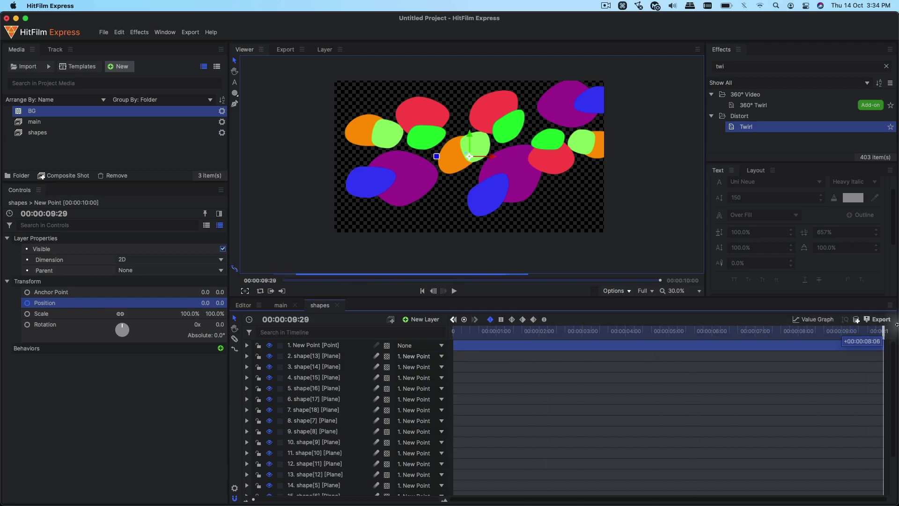
left_click_drag(205, 304, 123, 305)
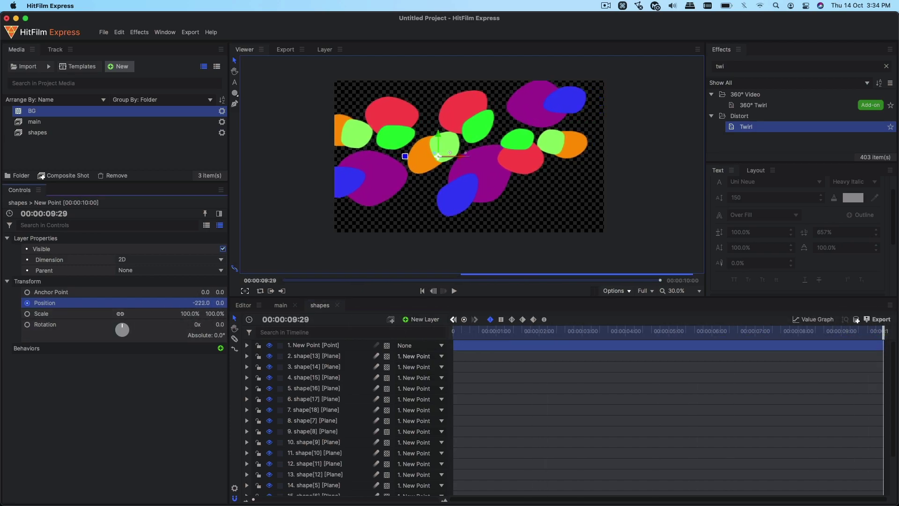
Play the main composite from the start to check the sideways motion of the twirled colours.
left_click(280, 305)
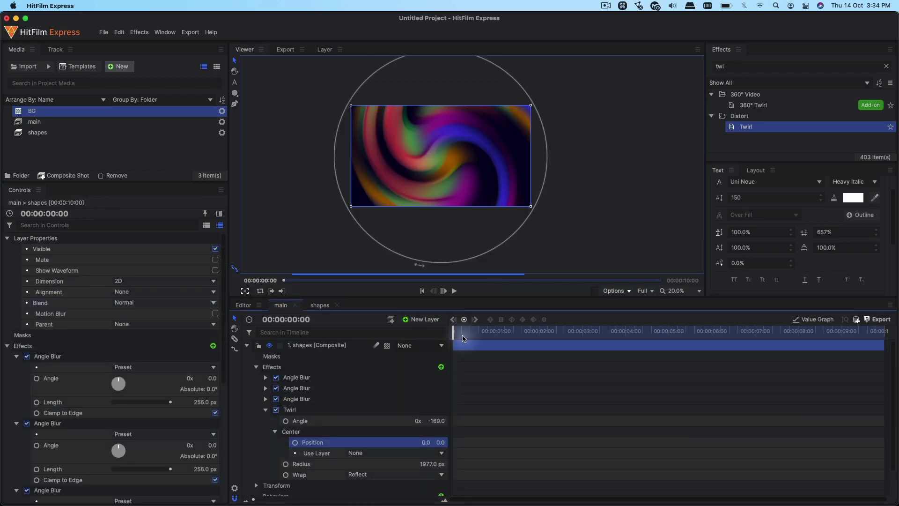
key("space")
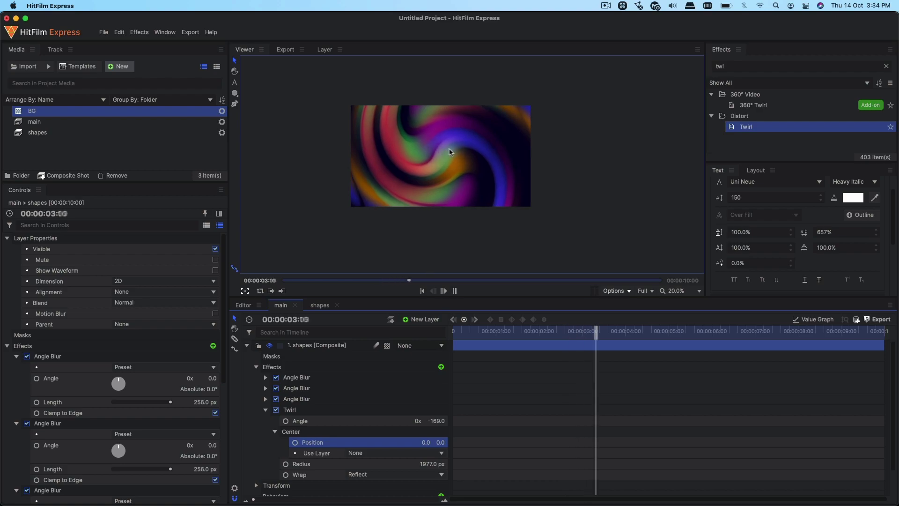
key("space")
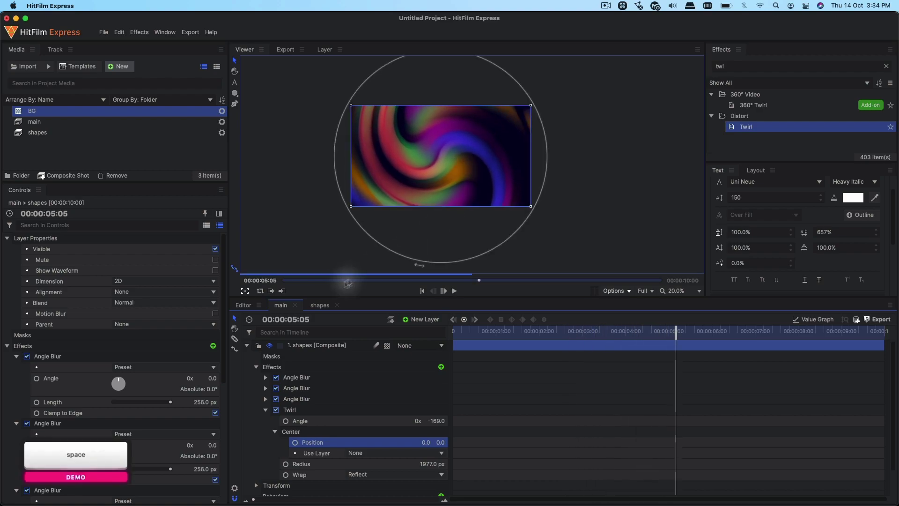
Keyframe the point layer's scale from 100% at the first frame to about 151% at 00:00:09:29.
left_click(320, 304)
left_click(300, 345)
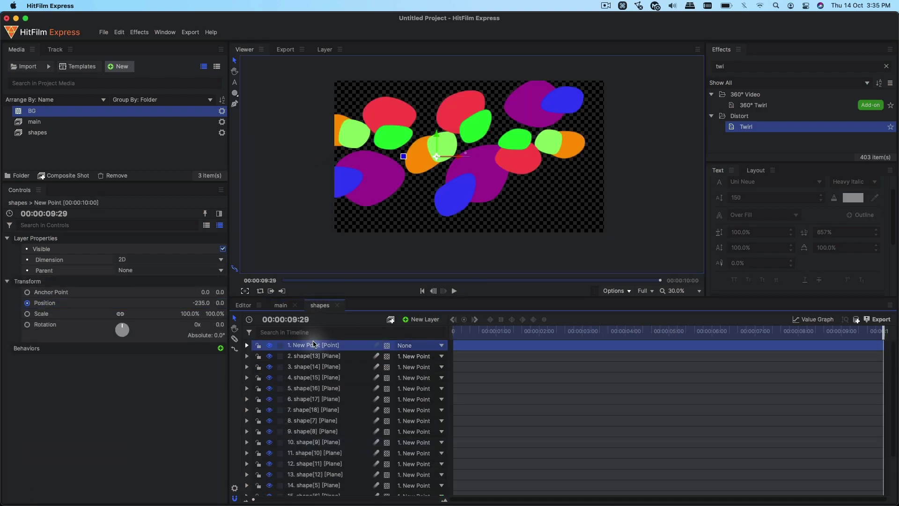
left_click(449, 332)
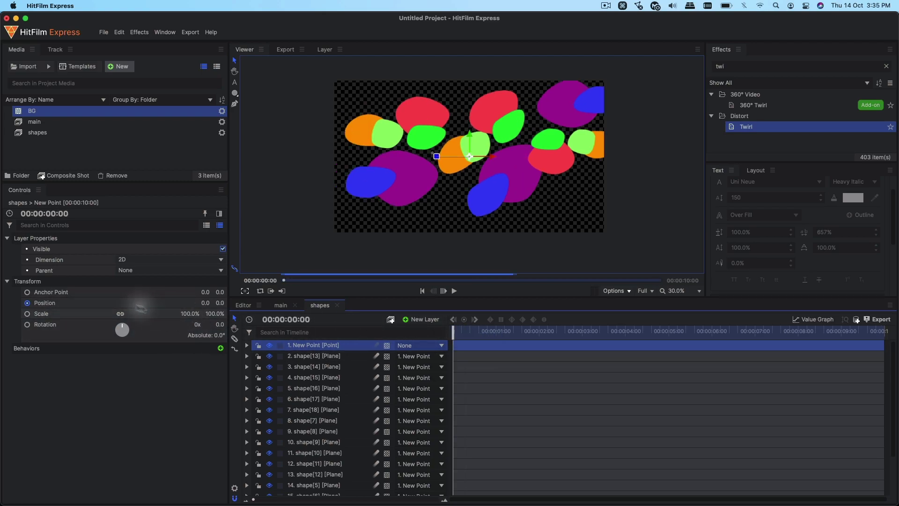
left_click(31, 315)
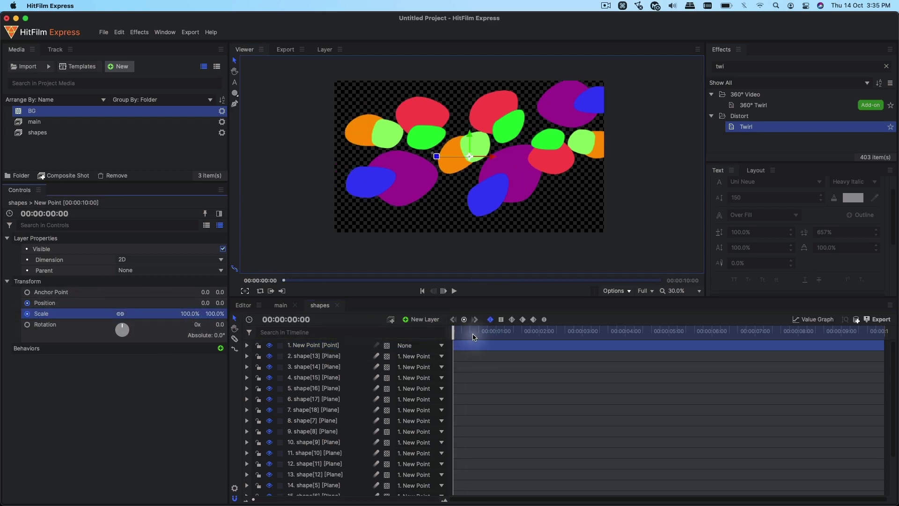
left_click_drag(474, 338, 884, 337)
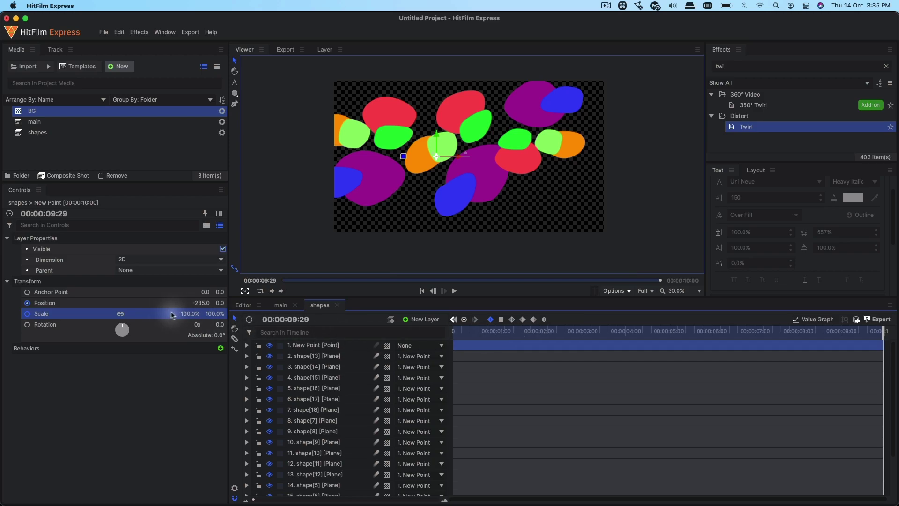
left_click_drag(190, 314, 214, 313)
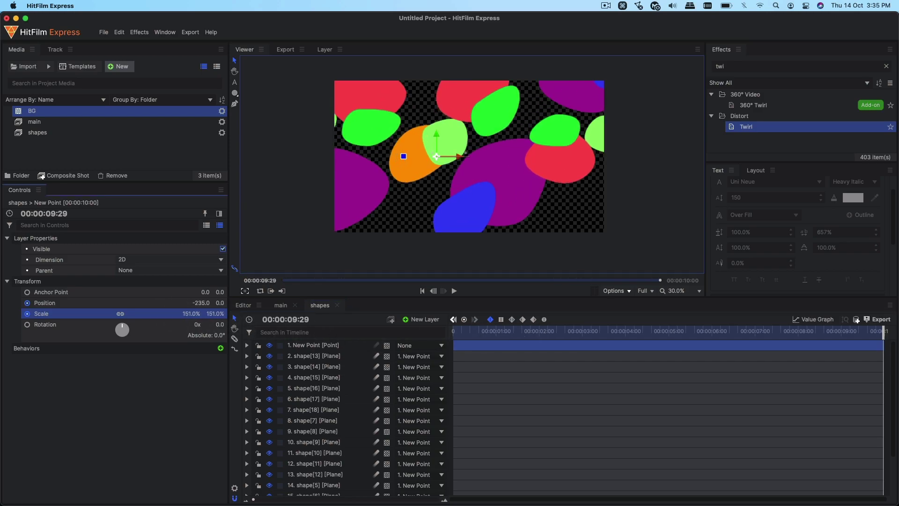
Preview the combined position and scale animation in the main composite from the start, and return to the shapes composite.
left_click(281, 305)
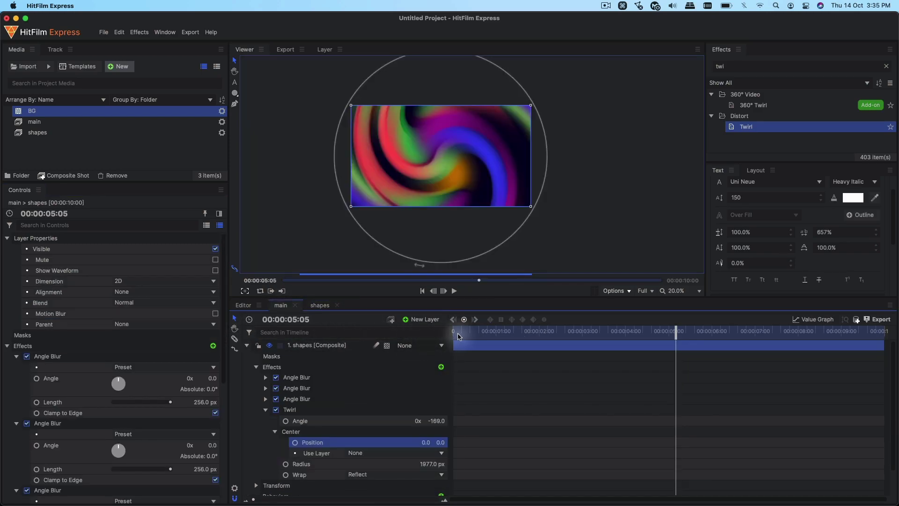
left_click(458, 336)
key("space")
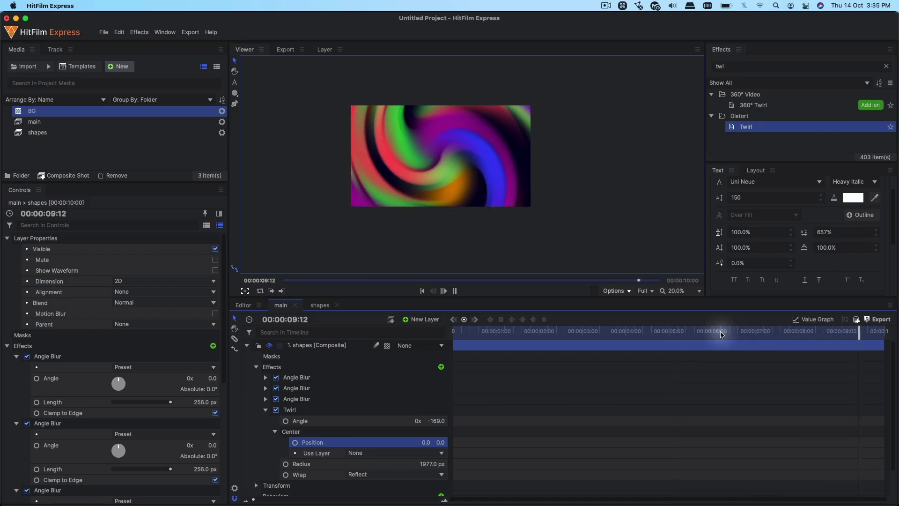
left_click(320, 305)
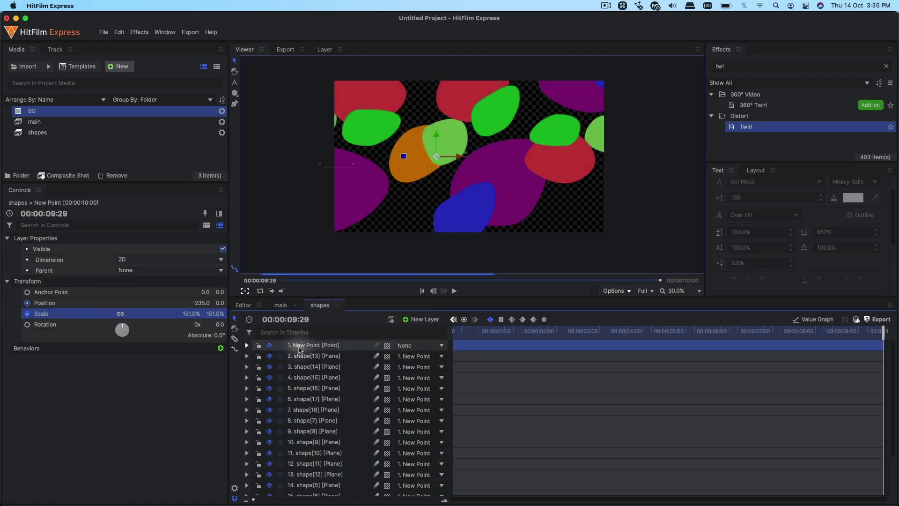
Delete the point layer from the shapes composite and add a new grade layer above the shape planes.
left_click(301, 347)
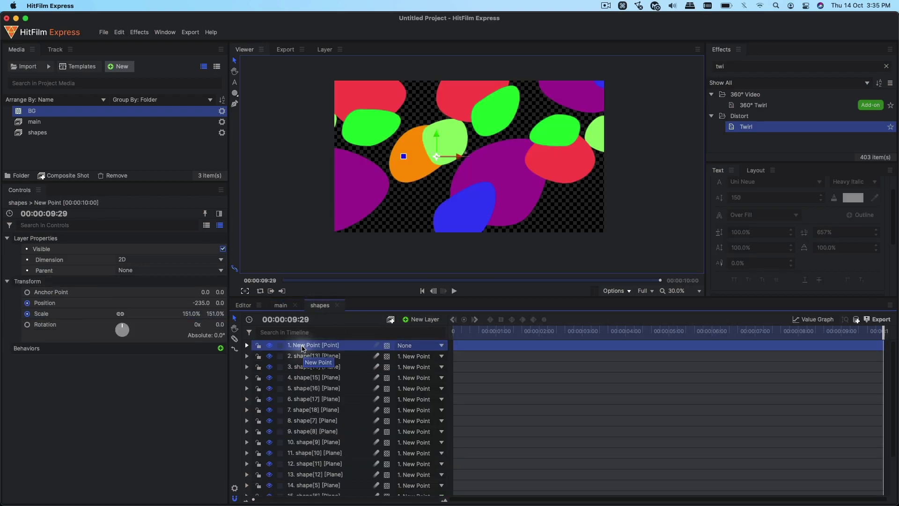
key("Delete")
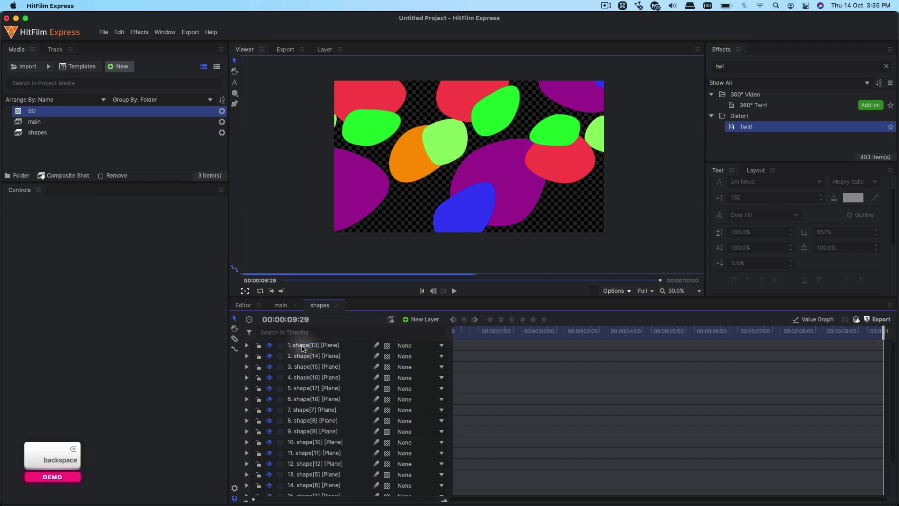
left_click(420, 321)
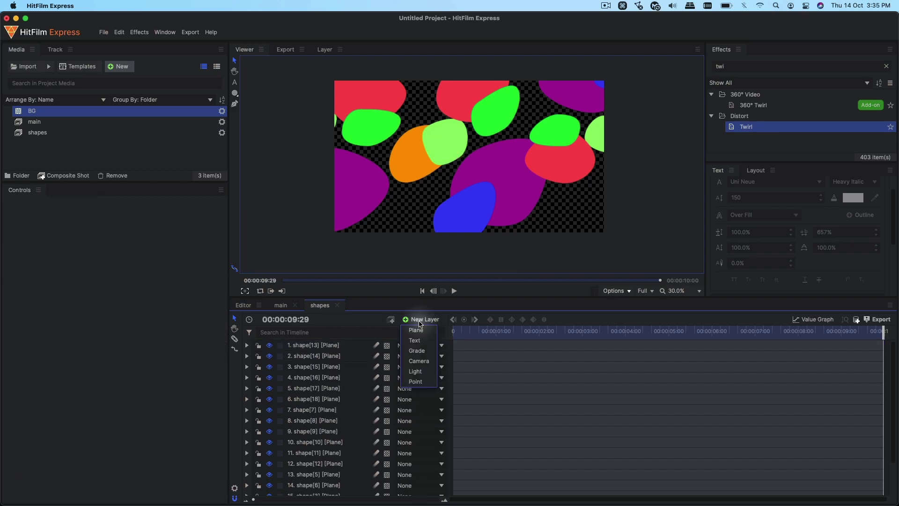
left_click(416, 351)
Find the Spherical Warp effect and apply it to the grade layer.
double_click(735, 66)
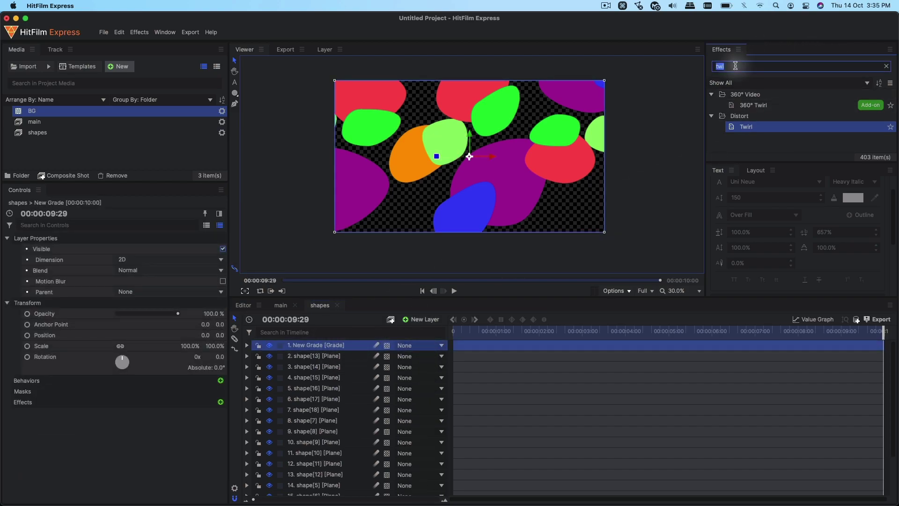
type("spher")
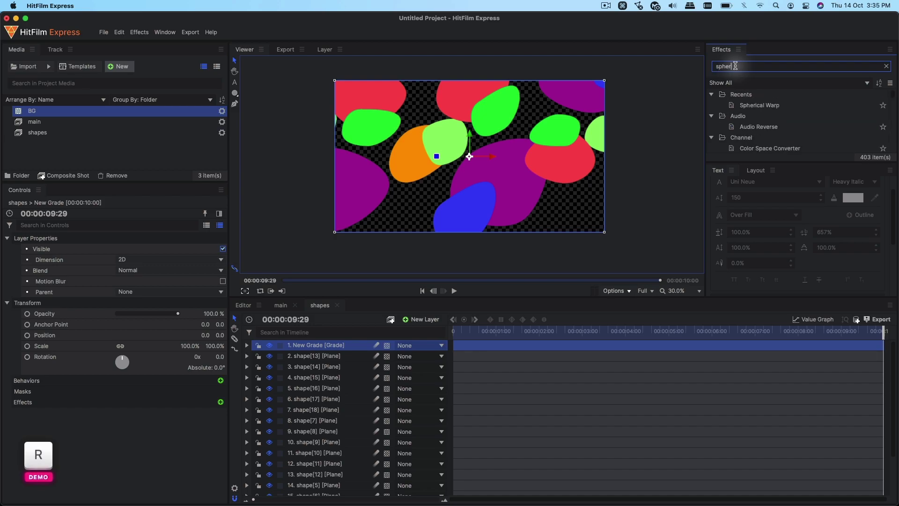
left_click_drag(760, 105, 309, 347)
Set the Spherical Warp's amount to 0, scale to 52% and rotation to 25°.
left_click(265, 398)
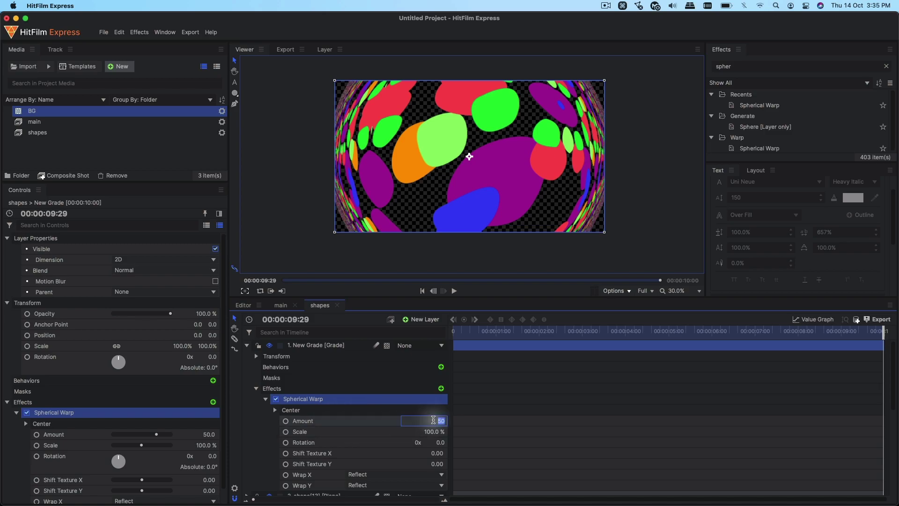
type("0")
key("Return")
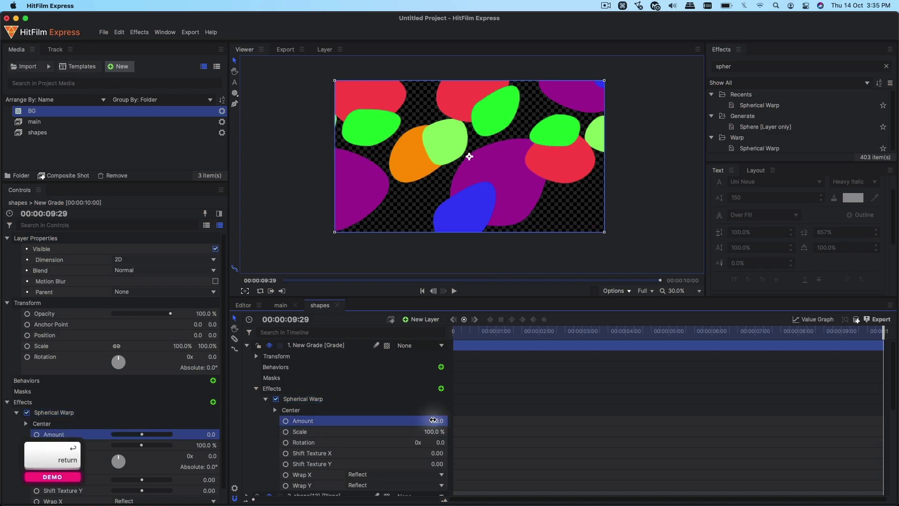
mouse_move(435, 431)
left_mouse_down()
mouse_move(412, 432)
mouse_move(450, 442)
left_mouse_up()
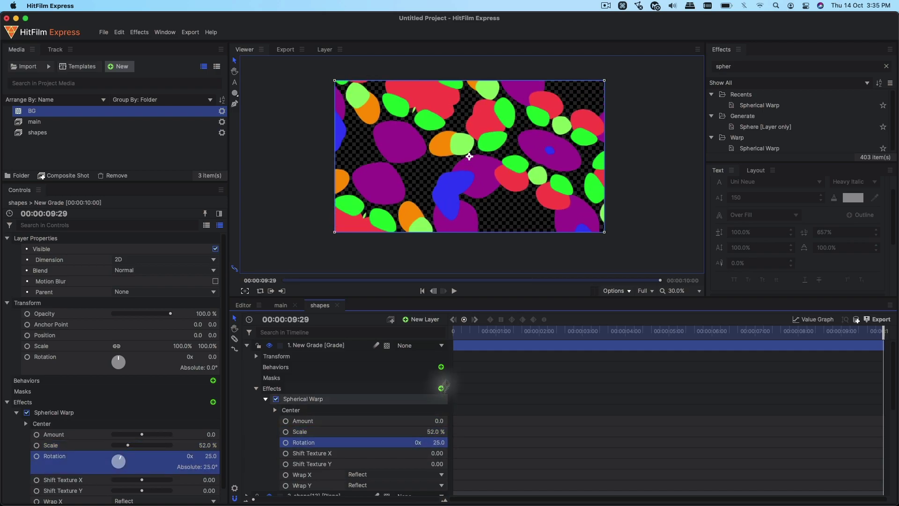
Keyframe the Spherical Warp's Shift Texture X from 0 at the first frame to 0.50 at 00:00:09:29.
key("Home")
left_click(275, 410)
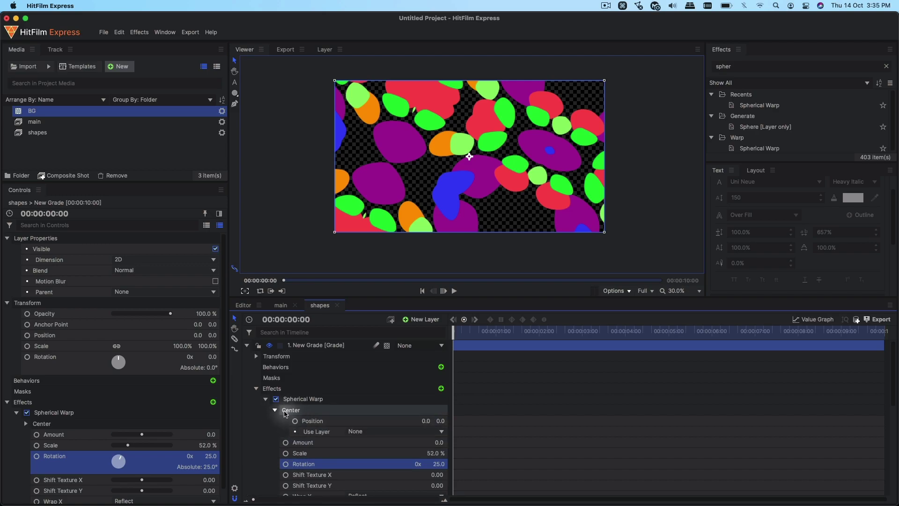
left_click(275, 410)
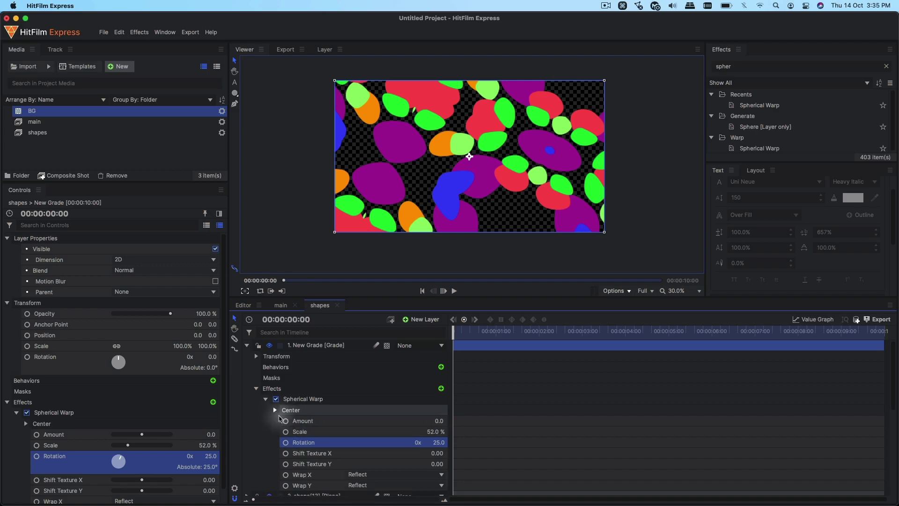
left_click(285, 453)
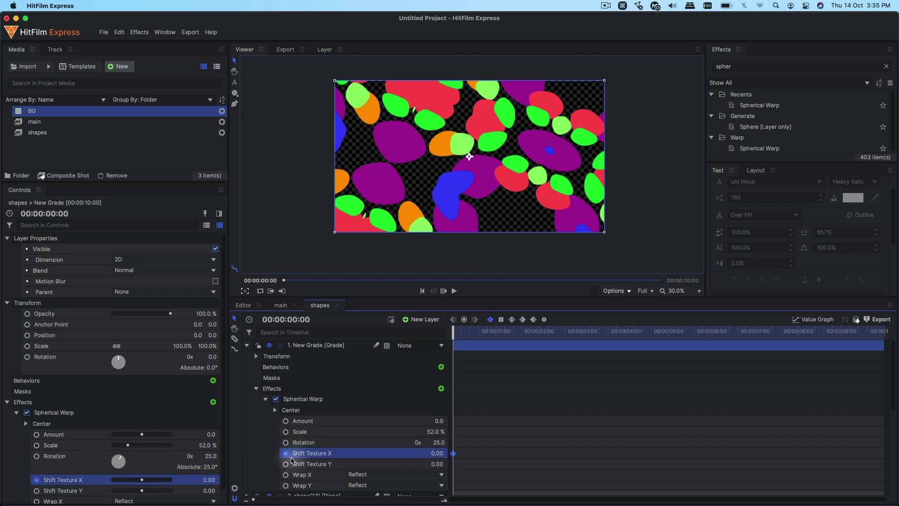
left_click(883, 331)
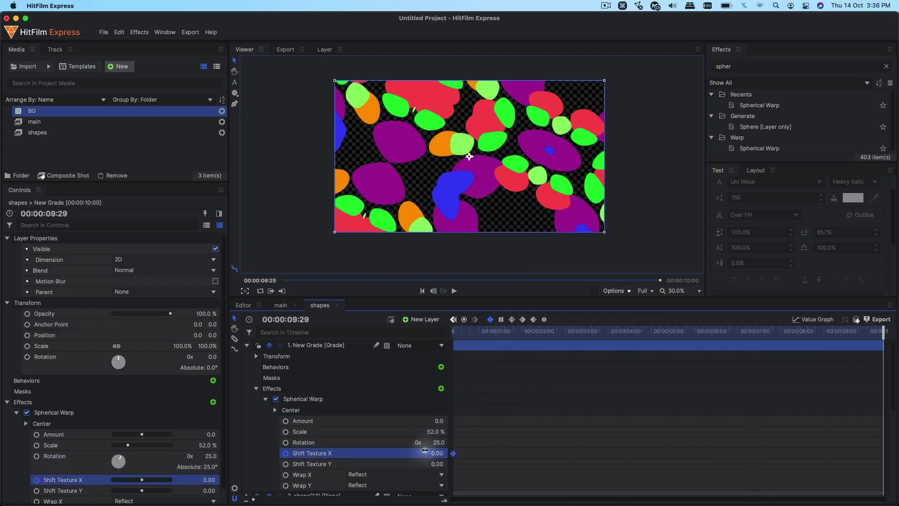
left_click_drag(436, 453, 444, 453)
Check the texture-shift motion in the main composite, collapsing the grade layer's properties in the shapes composite along the way.
left_click(280, 305)
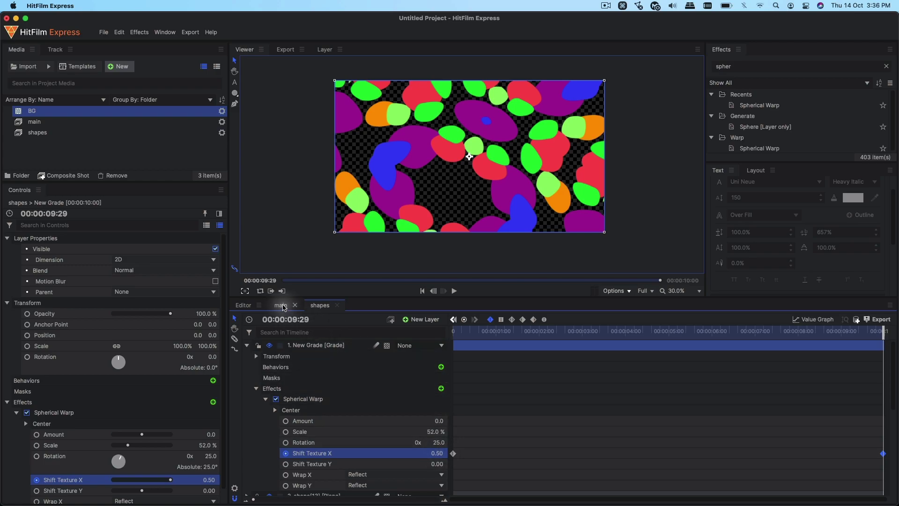
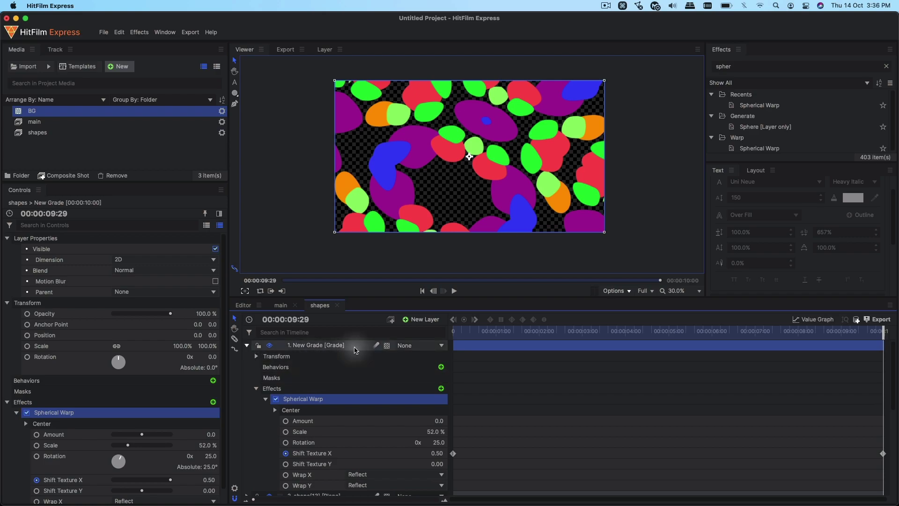
left_click(247, 345)
left_click(280, 305)
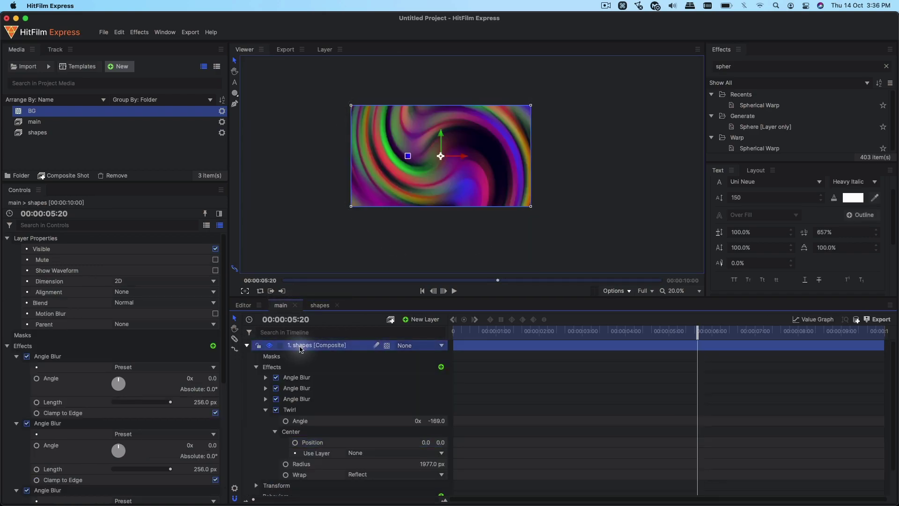
Inspect the swirl up close and apply the standard Blur effect to the shapes layer in the main composite.
double_click(729, 66)
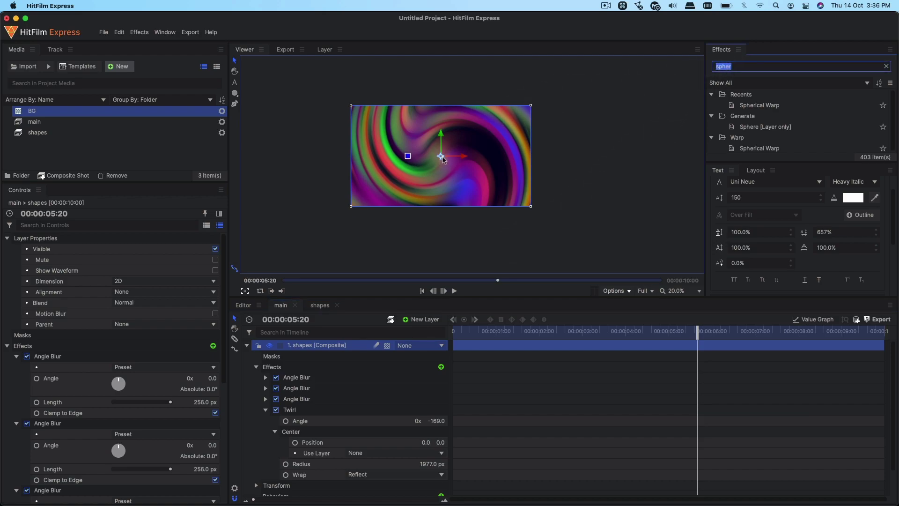
scroll(444, 159, "up", 4)
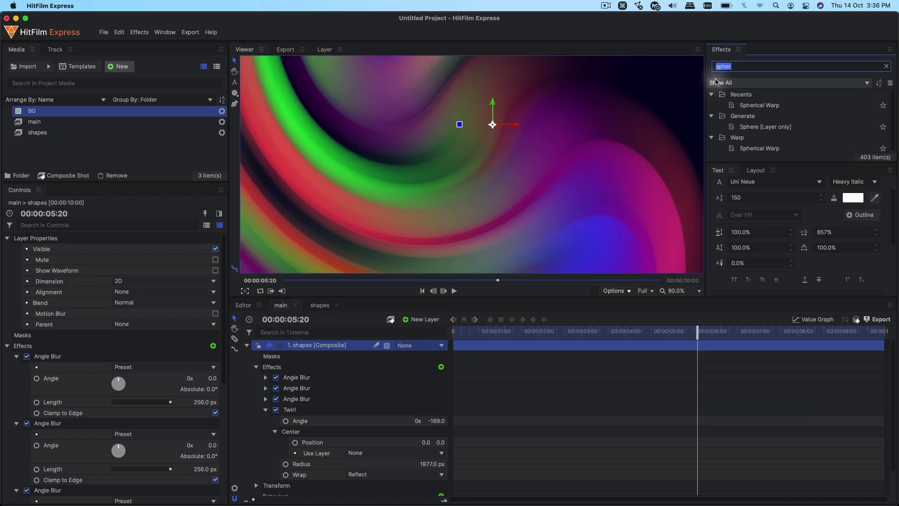
type("blur")
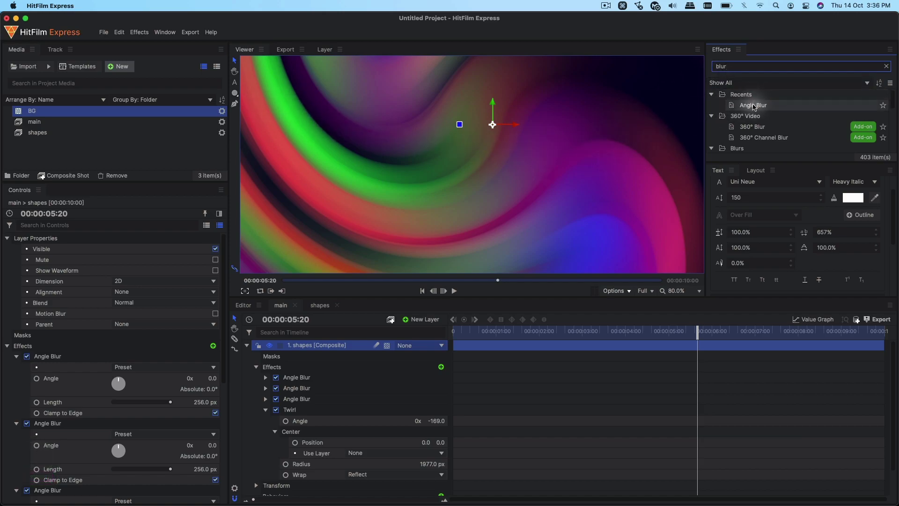
scroll(745, 149, "down", 3)
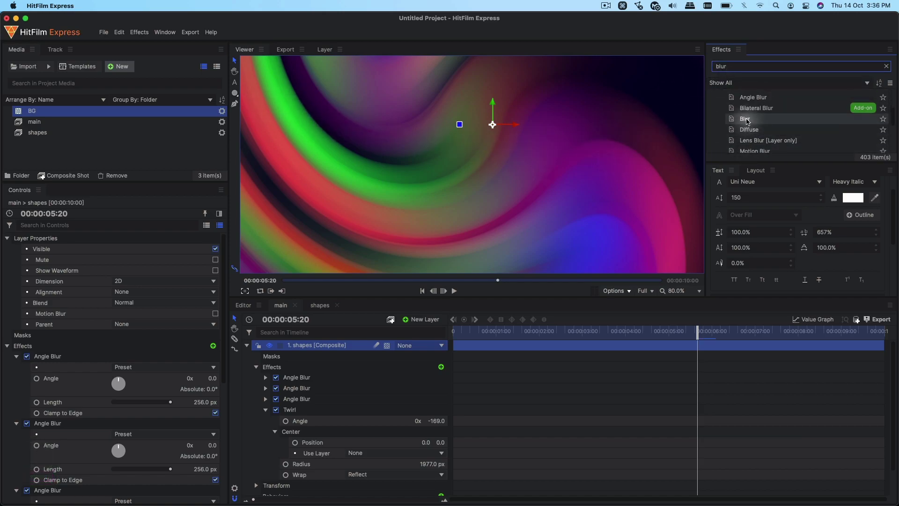
left_click_drag(745, 119, 314, 348)
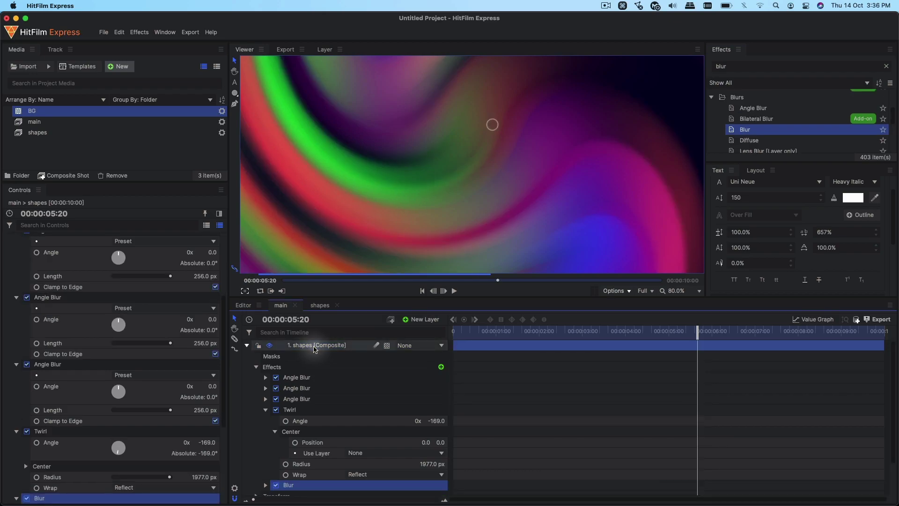
Set the radius of the shapes layer's Blur effect to 2 px and view the whole frame again.
left_click(266, 485)
scroll(383, 440, "down", 3)
scroll(398, 437, "down", 2)
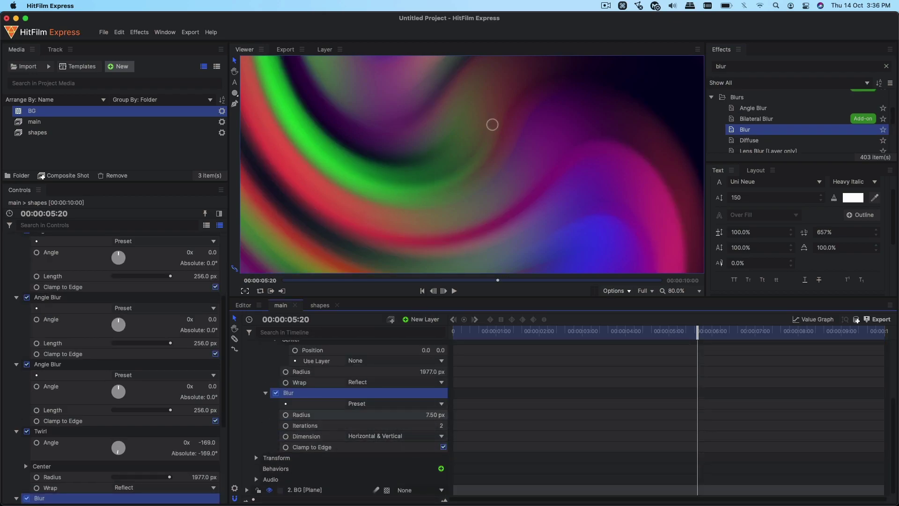
type("2")
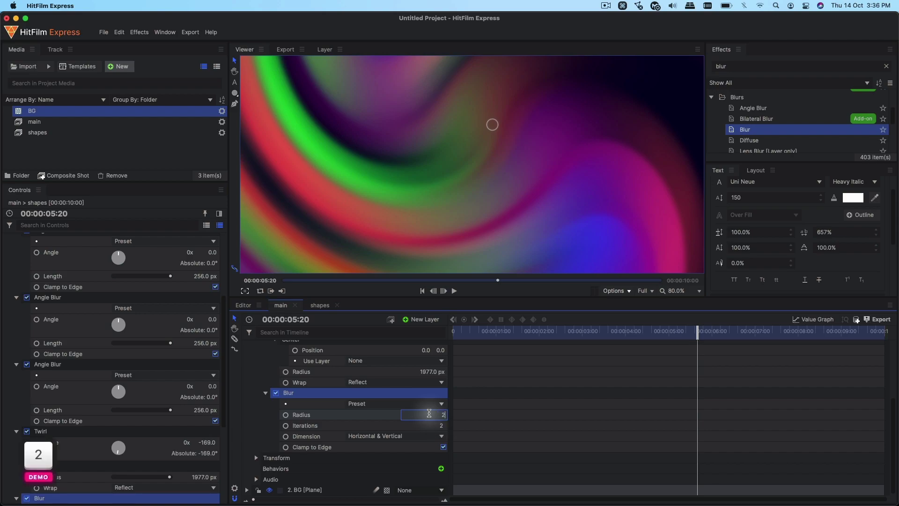
key("Return")
scroll(412, 403, "up", 2)
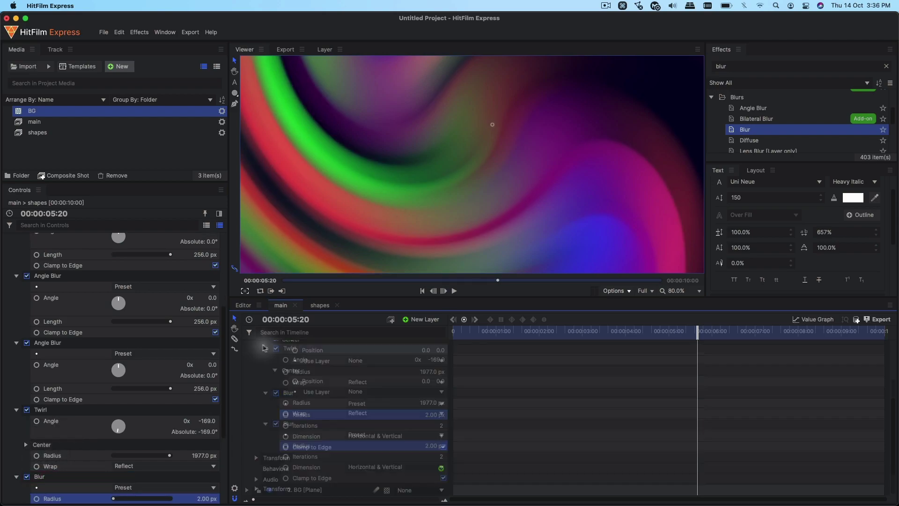
scroll(445, 162, "down", 3)
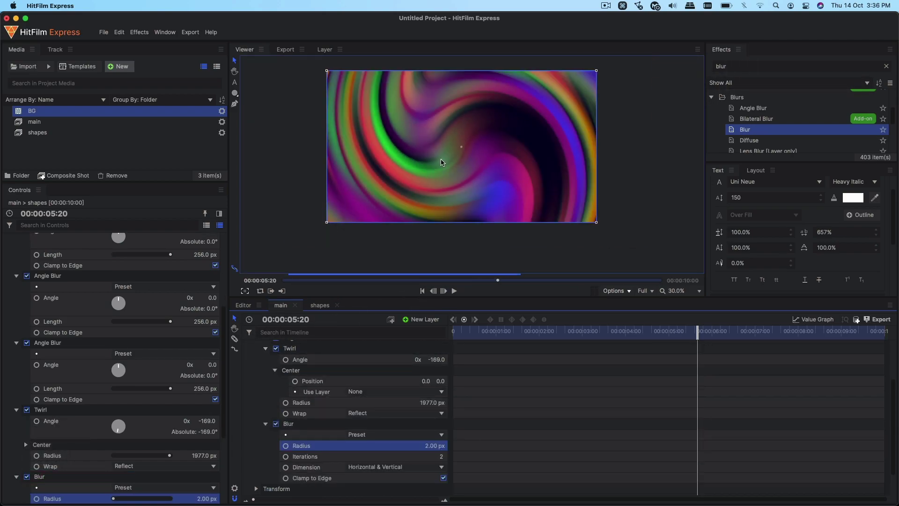
Glance at the shapes composite, return to the main composite and collapse the shapes layer's properties.
left_click(319, 308)
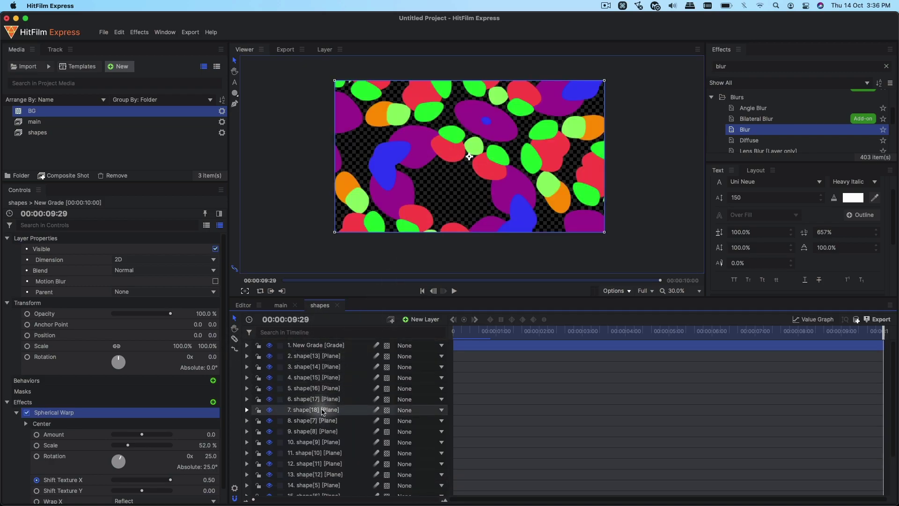
left_click(280, 305)
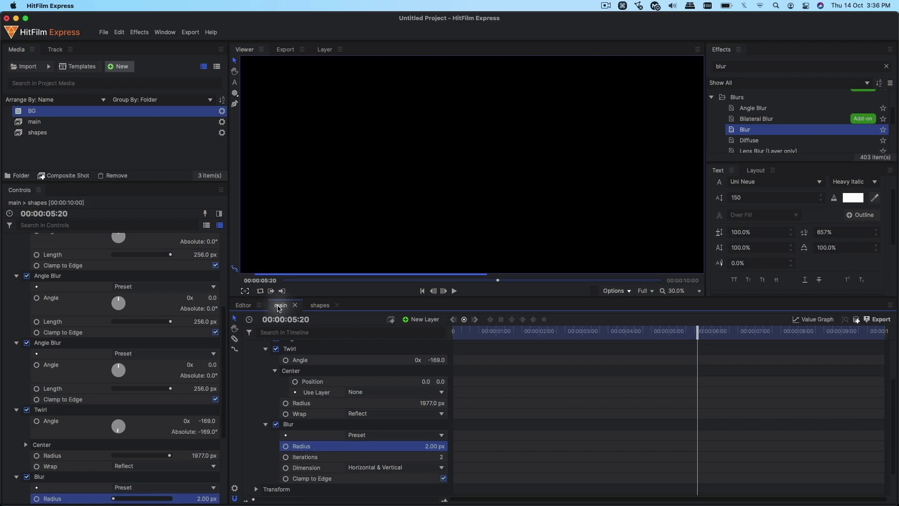
scroll(250, 350, "up", 3)
left_click(247, 346)
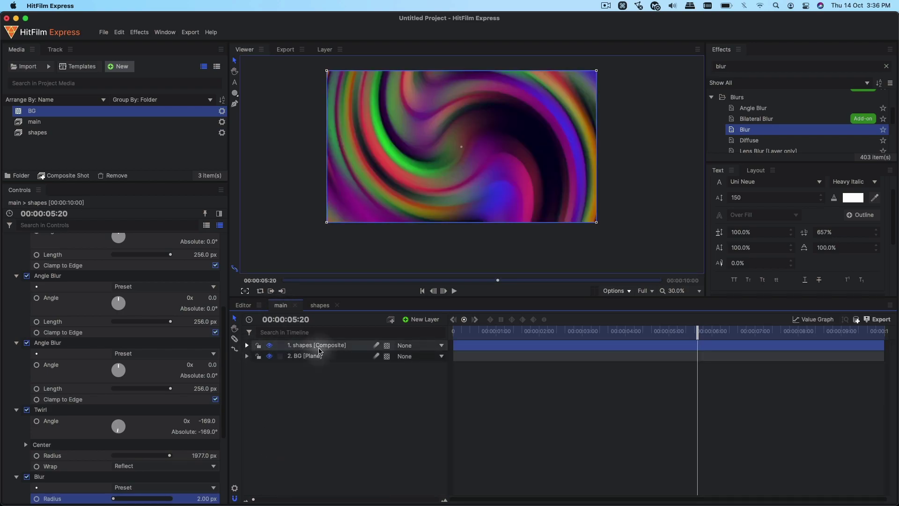
Find the Hue, Saturation & Lightness effect and apply it to the shapes layer.
left_click(319, 346)
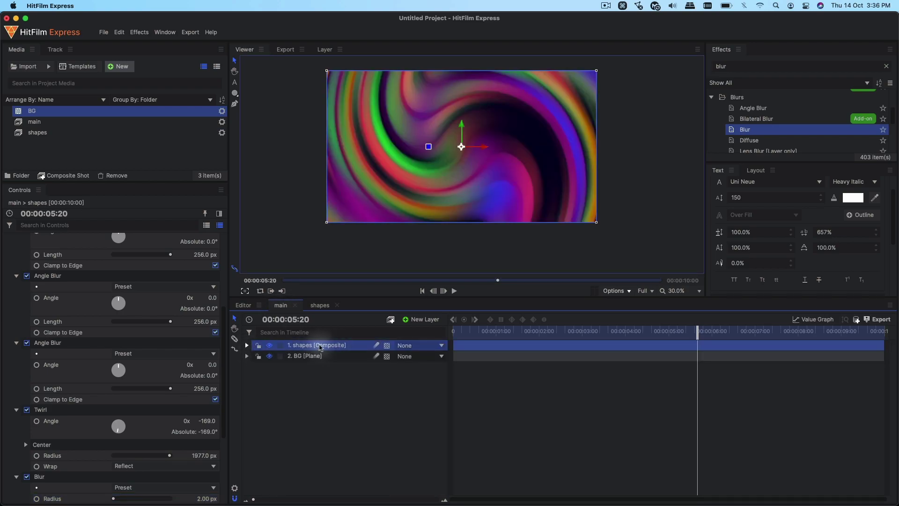
double_click(725, 65)
type("hue")
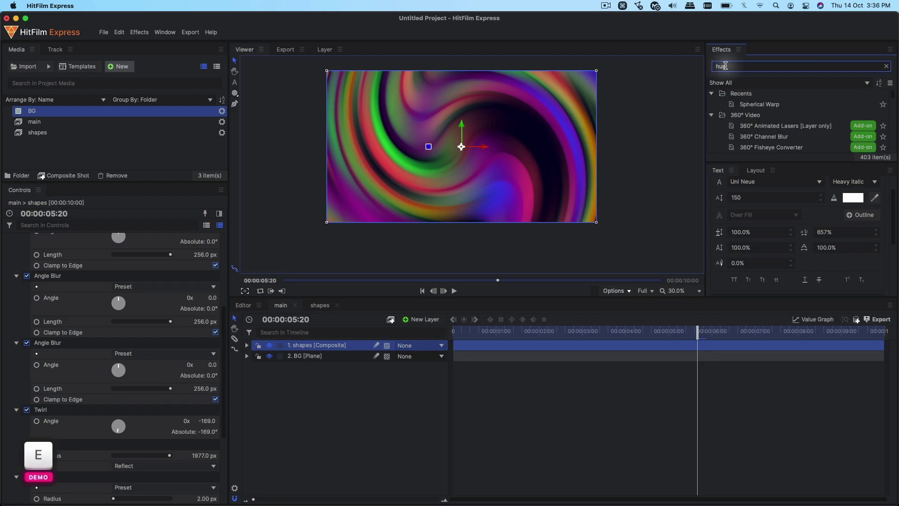
left_click(750, 105)
left_click_drag(749, 108, 354, 319)
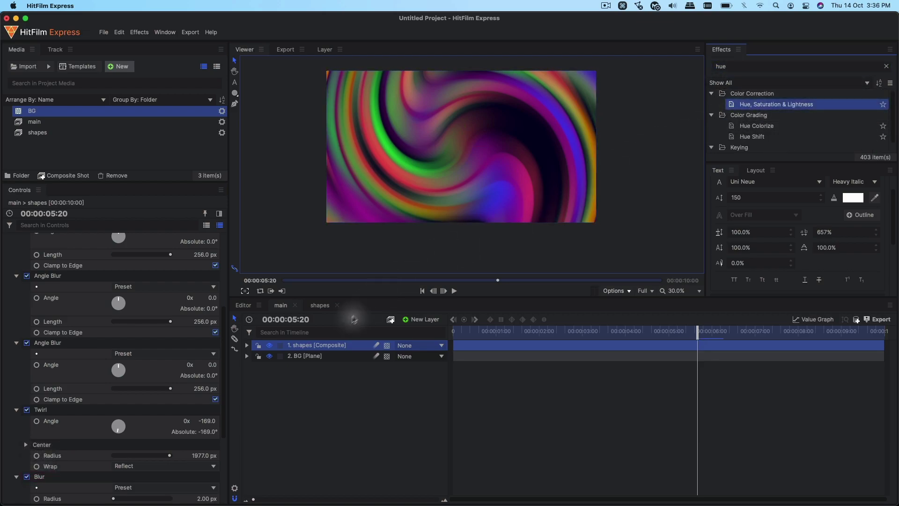
left_click_drag(323, 346, 323, 348)
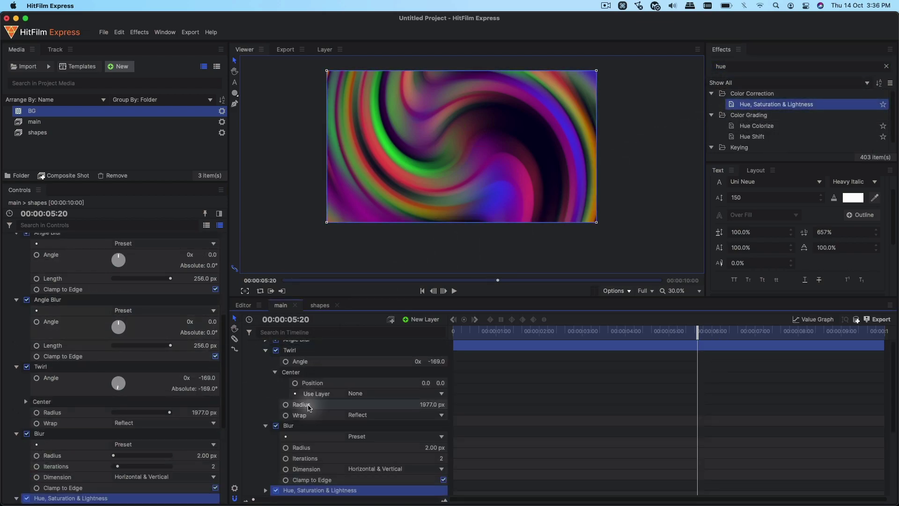
Collapse the settings of the Angle Blur, Twirl and Blur effects on the shapes layer.
scroll(28, 276, "up", 2)
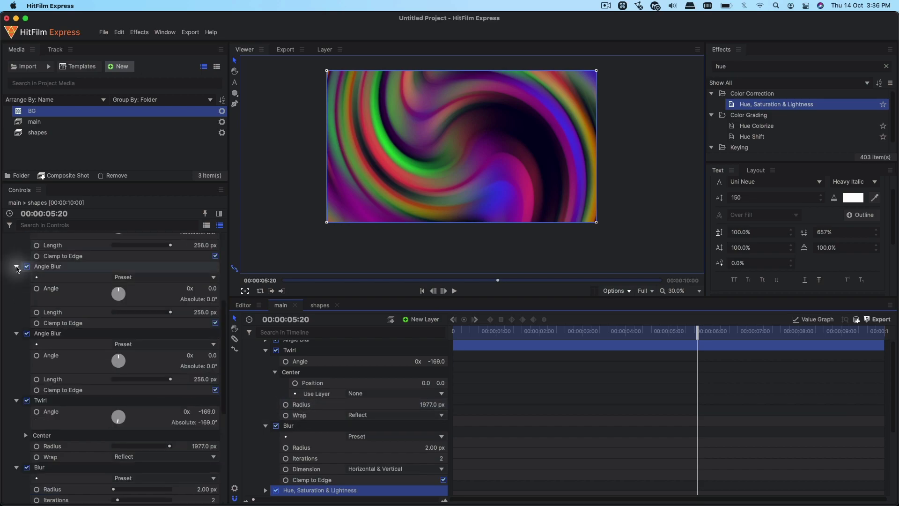
left_click(17, 267)
left_click(17, 277)
left_click(16, 288)
scroll(17, 295, "up", 3)
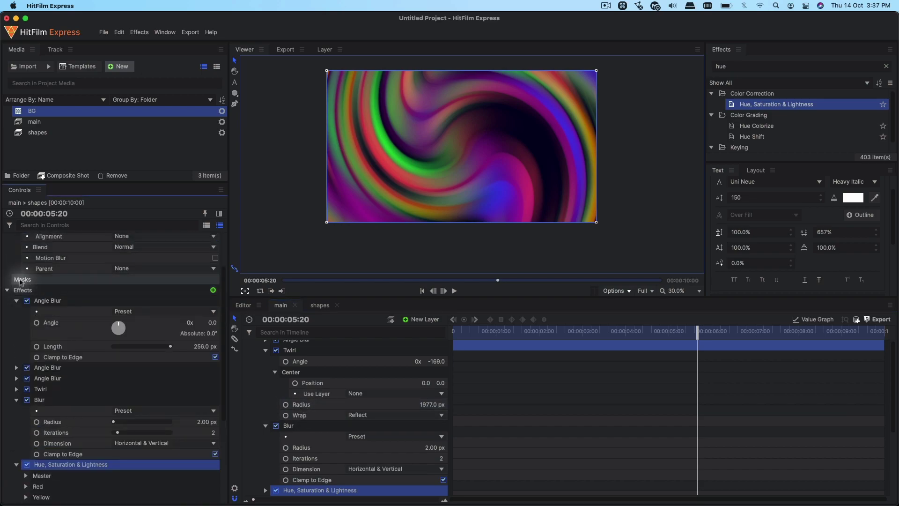
left_click(16, 300)
scroll(16, 300, "down", 3)
left_click(17, 277)
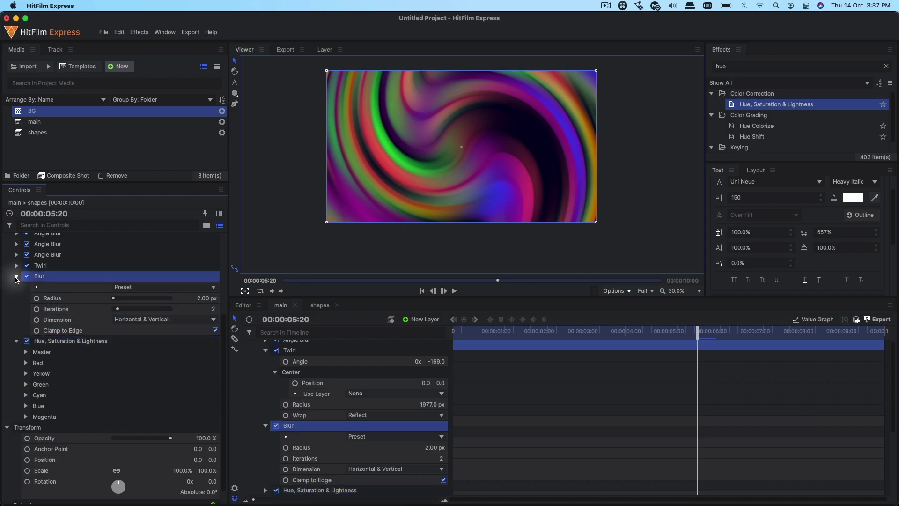
left_click(17, 276)
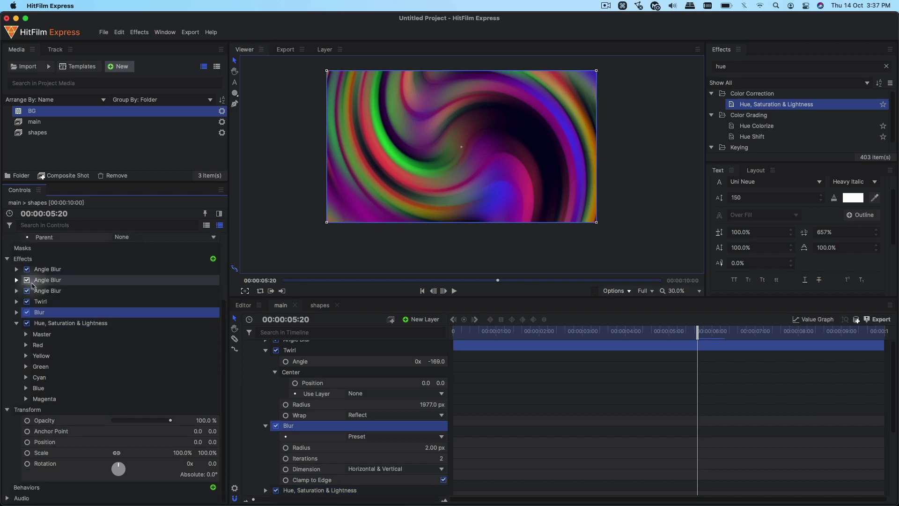
Set the Master hue shift to 75.6°, saturation to 18 and lightness to 10 in Hue, Saturation & Lightness.
left_click(26, 334)
left_click(75, 323)
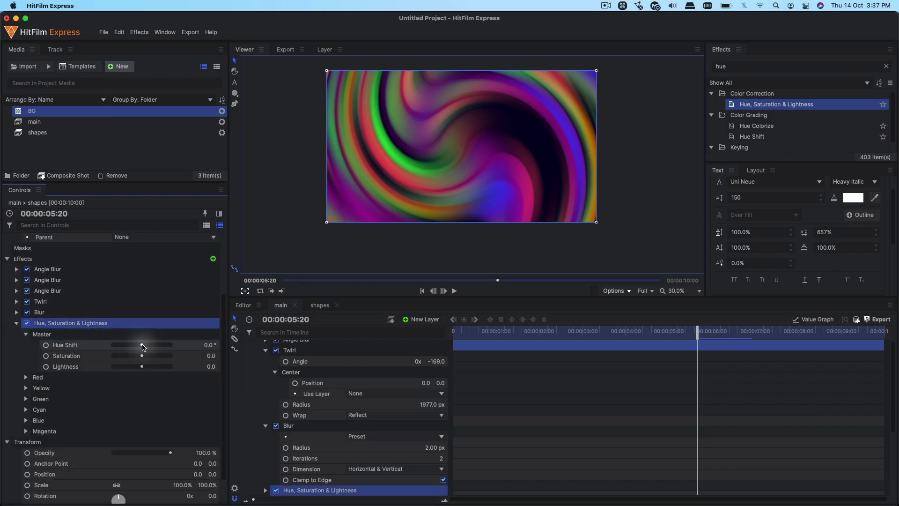
mouse_move(142, 345)
left_mouse_down()
mouse_move(116, 345)
mouse_move(155, 347)
mouse_move(142, 366)
mouse_move(125, 366)
mouse_move(143, 372)
mouse_move(133, 357)
mouse_move(147, 359)
left_mouse_up()
Play the main composite from 00:00:01:11 to check the recoloured swirl animation.
left_click_drag(526, 335, 512, 336)
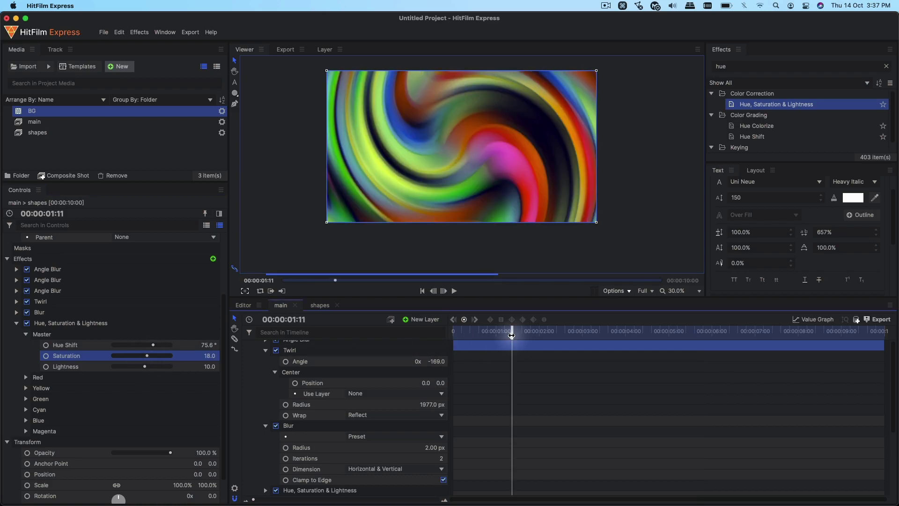
key("space")
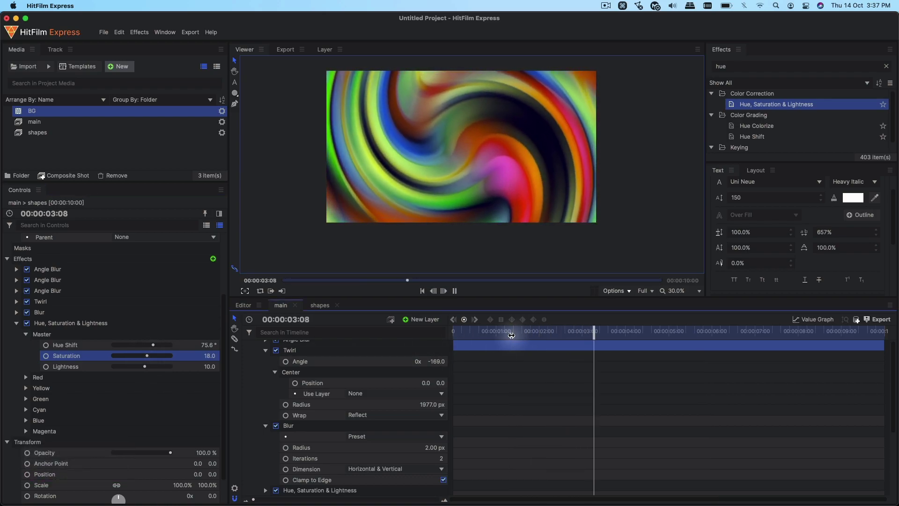